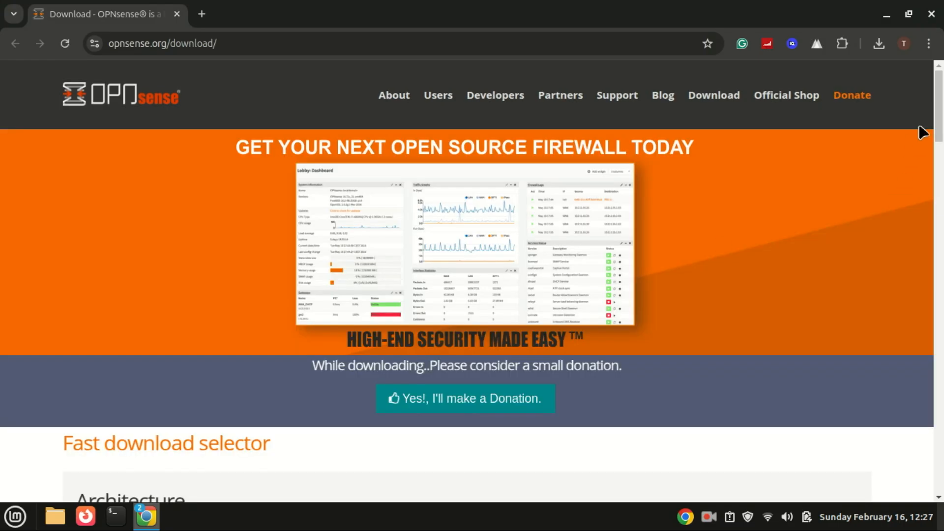
- Scroll the OPNsense download page down to the Fast download selector
left_click_drag(942, 110, 942, 157)
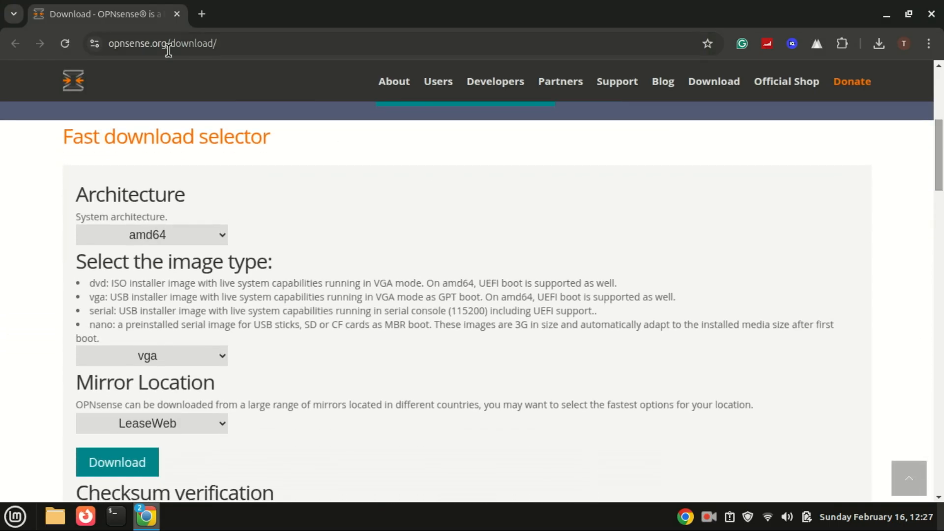
- Keep amd64 as the architecture and choose the dvd image type
left_click(187, 238)
left_click(186, 241)
left_click(216, 354)
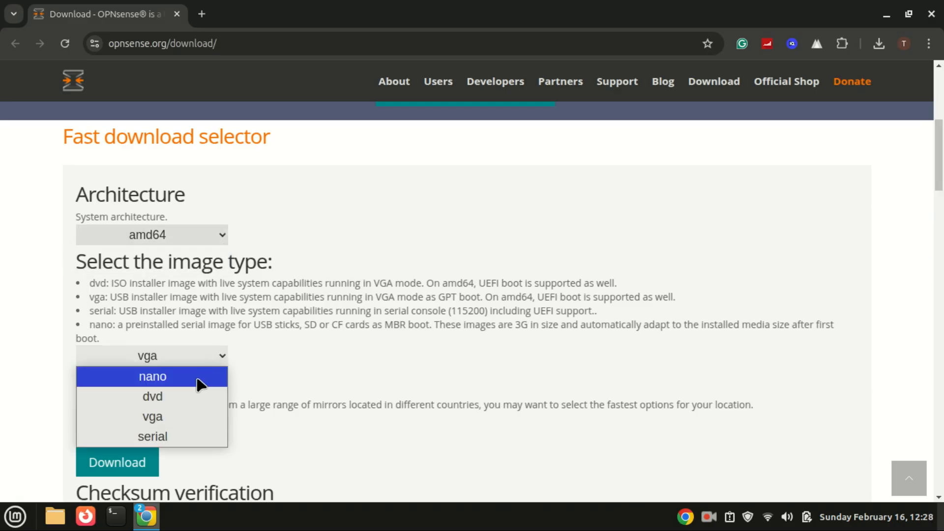
left_click(189, 396)
scroll(176, 426, "down", 2)
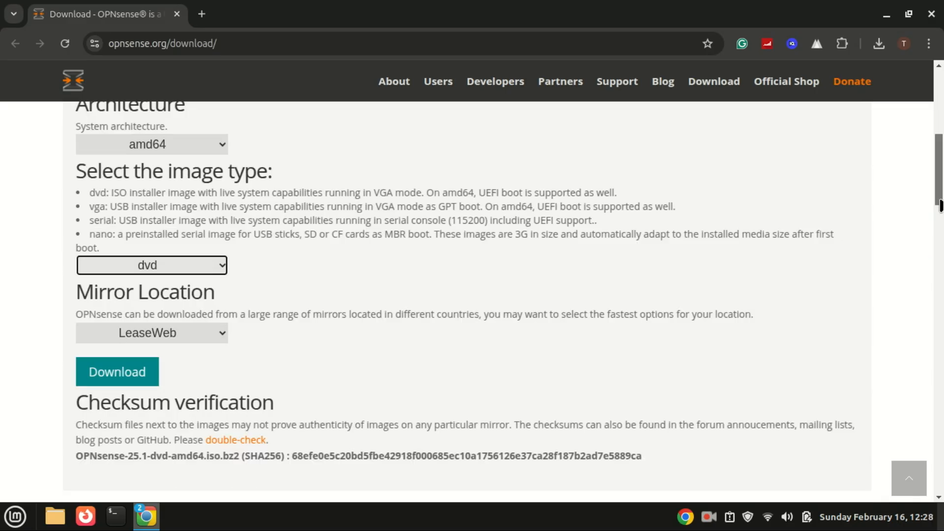
- Keep the LeaseWeb mirror, download the OPNsense image, and open the Home folder in Files
left_click(212, 310)
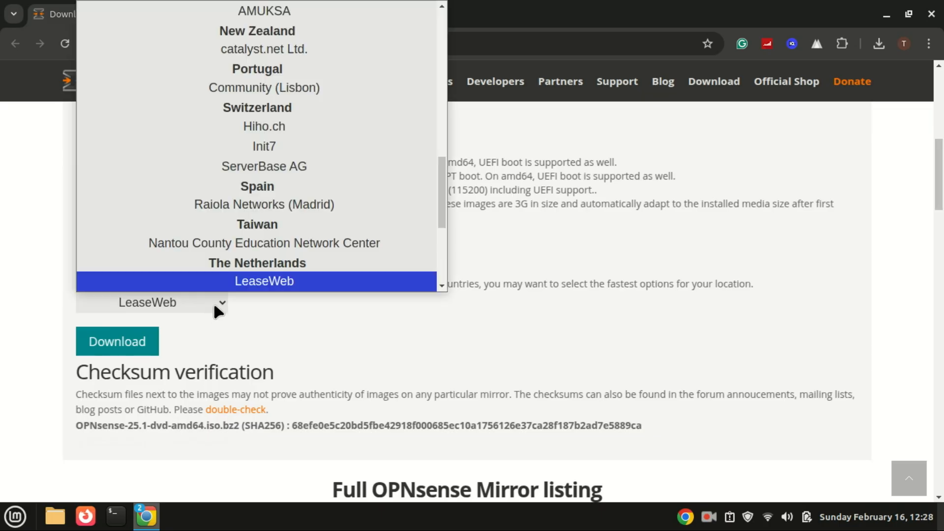
left_click_drag(438, 190, 445, 68)
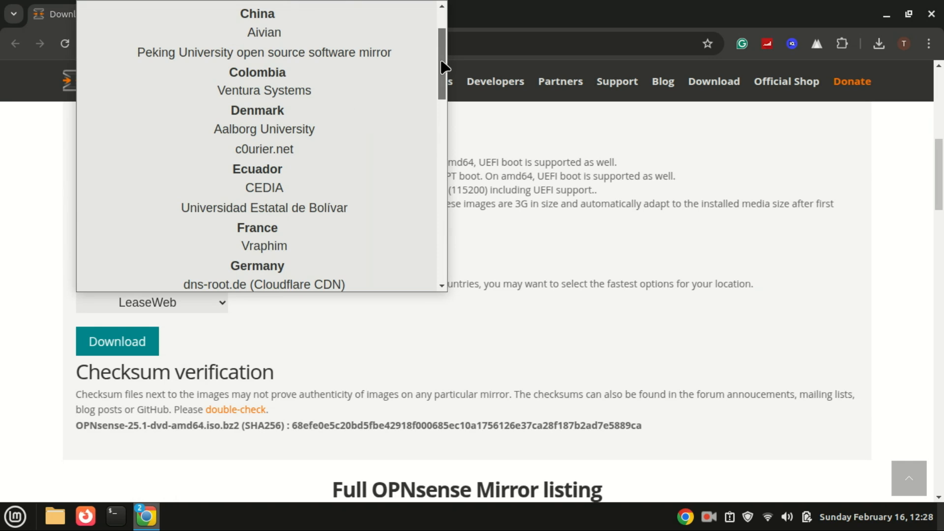
left_click(329, 325)
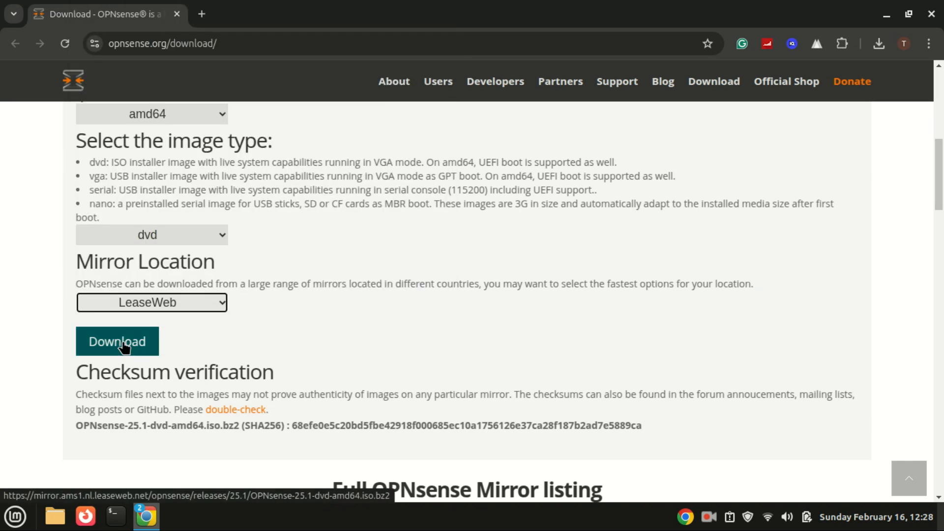
left_click(934, 12)
left_click(55, 517)
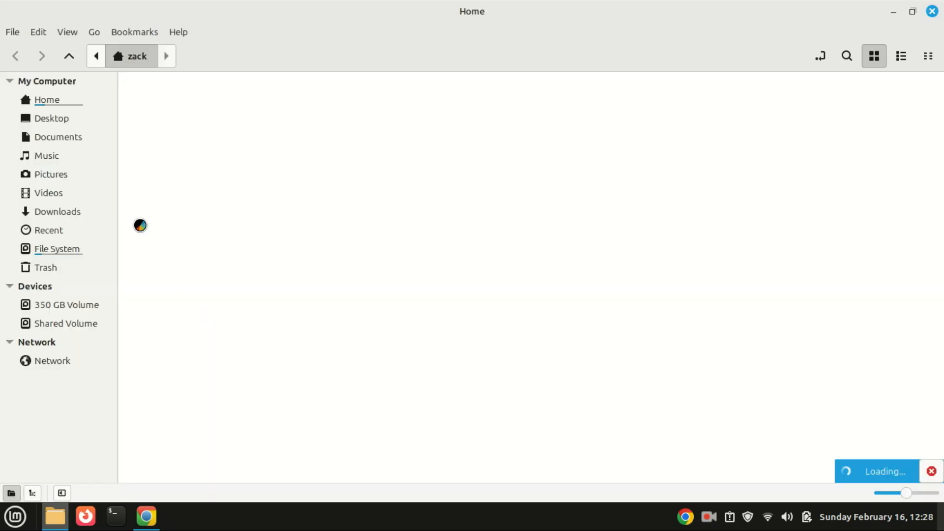
- Check Documents for OPNsense-25.1-dvd-amd64.iso beside its bz2 archive, then close Nemo
left_click(70, 137)
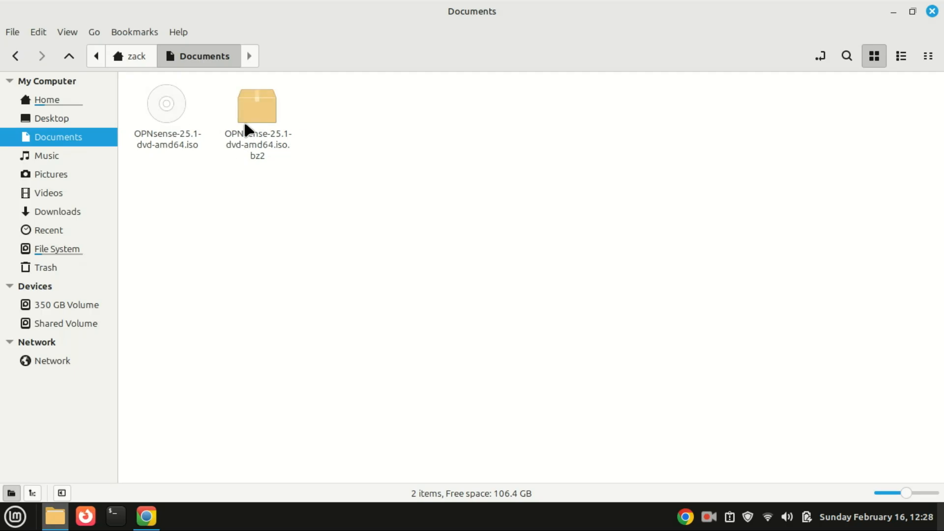
right_click(246, 130)
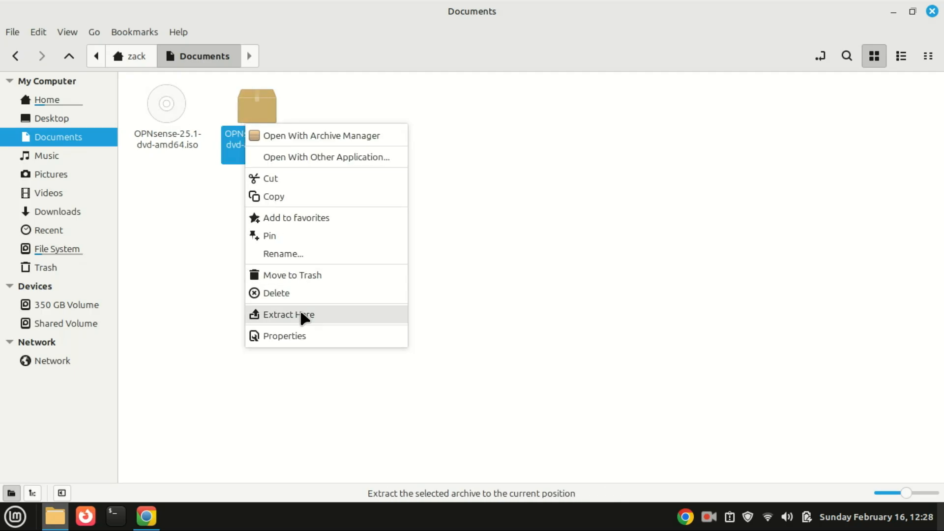
left_click(200, 209)
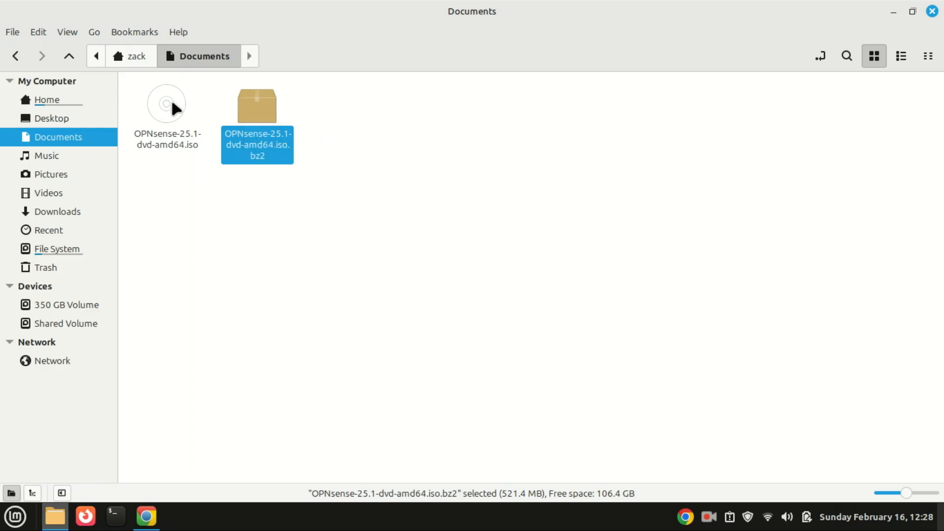
left_click(293, 243)
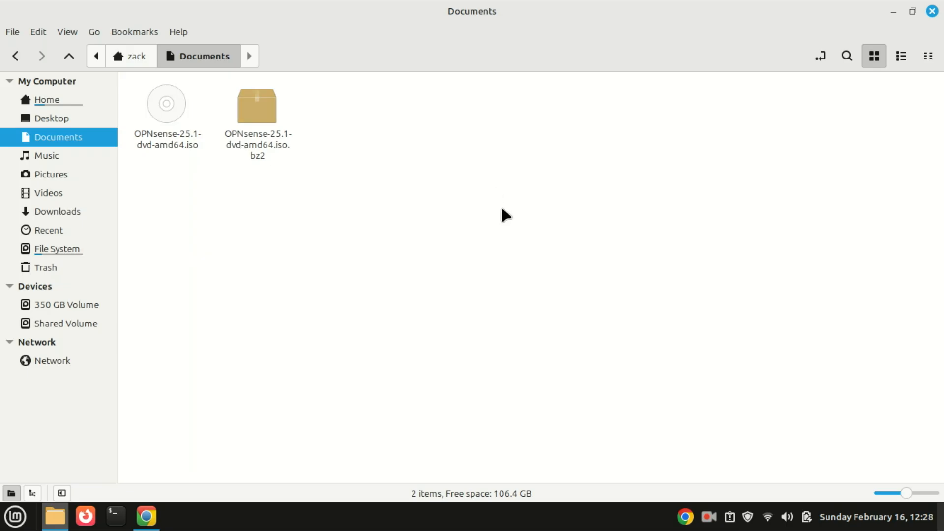
left_click(931, 11)
- Search 'virtual' in the Mint menu and launch Oracle VirtualBox
left_click(17, 517)
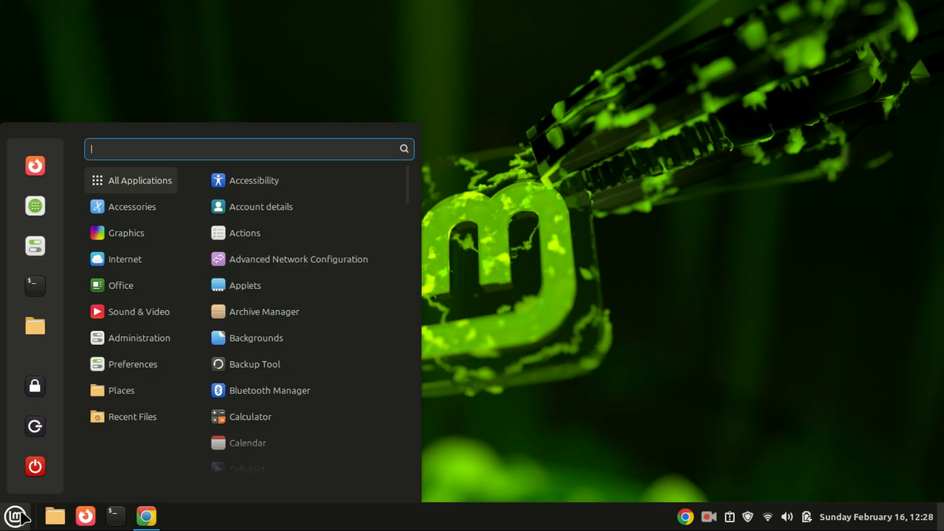
type("virtual")
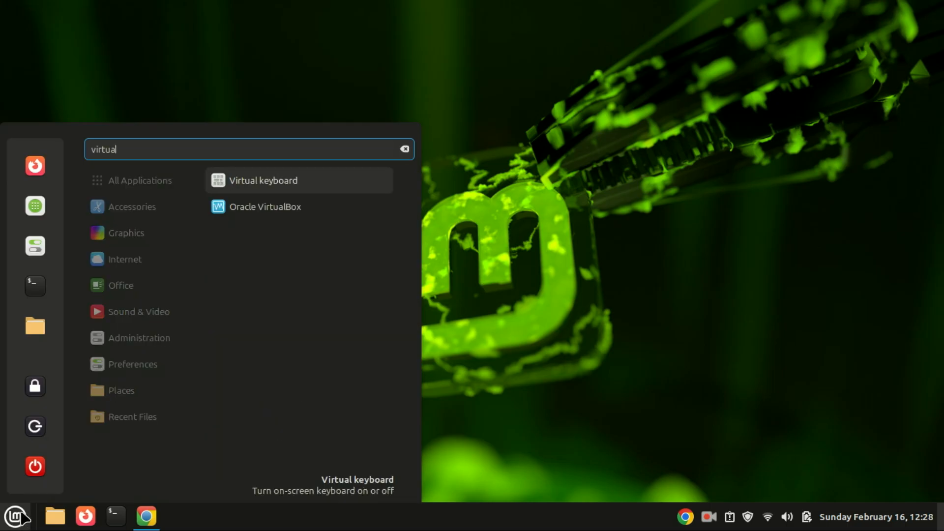
left_click(270, 207)
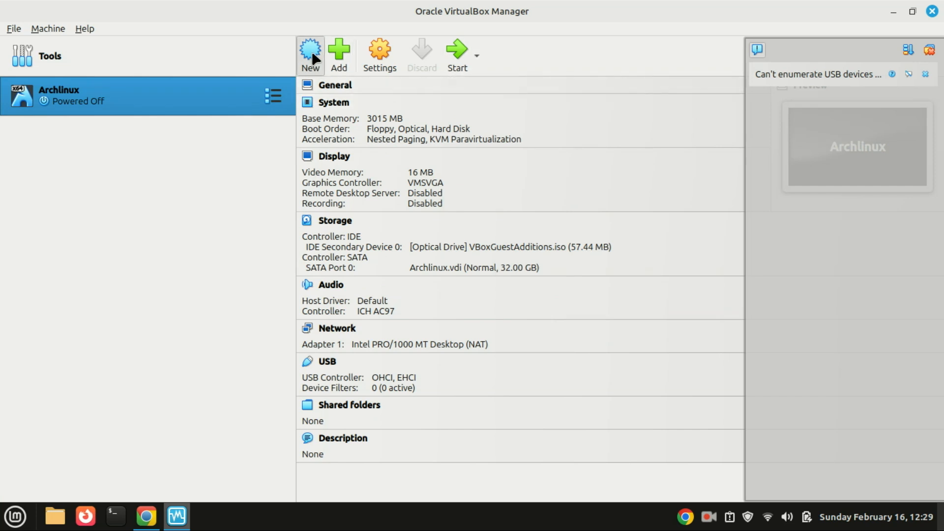
- Start a new VM named OPNsense with OPNsense-25.1-dvd-amd64.iso and type BSD
left_click(312, 51)
type("O")
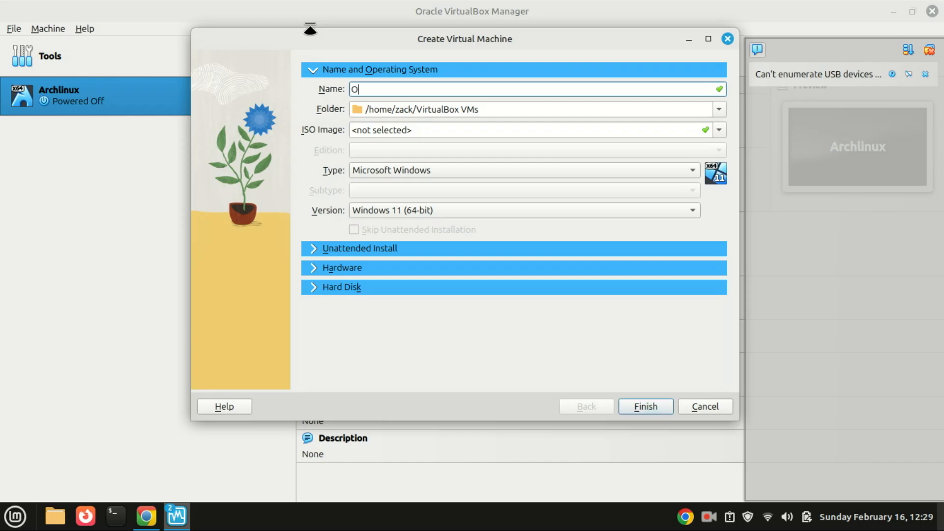
type("PNsense")
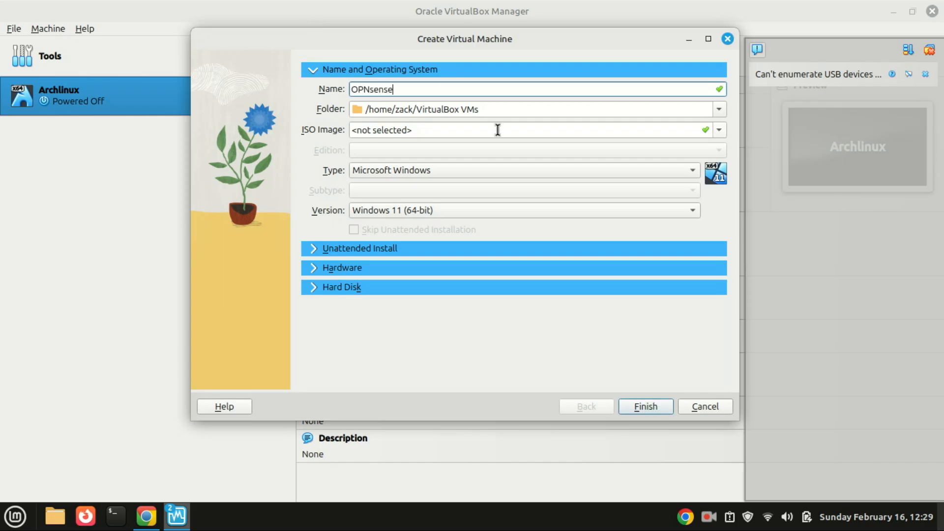
left_click(718, 131)
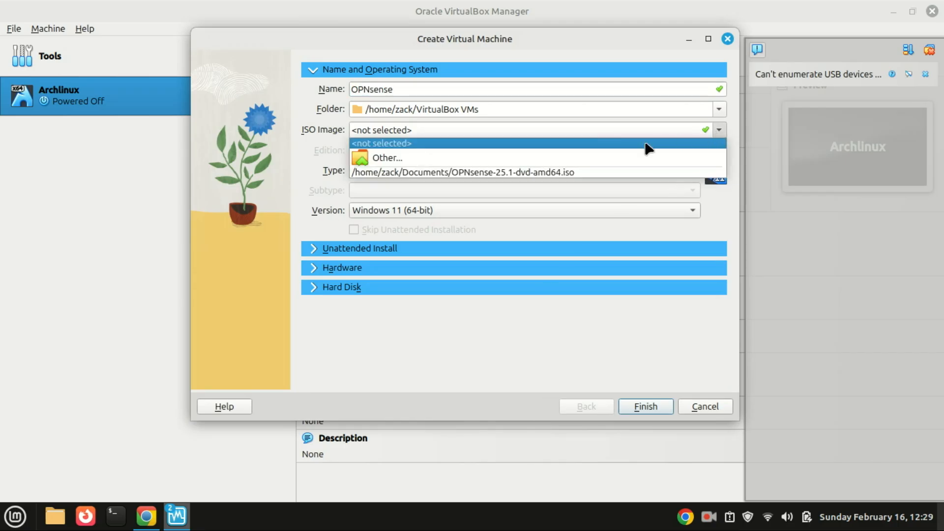
left_click(600, 159)
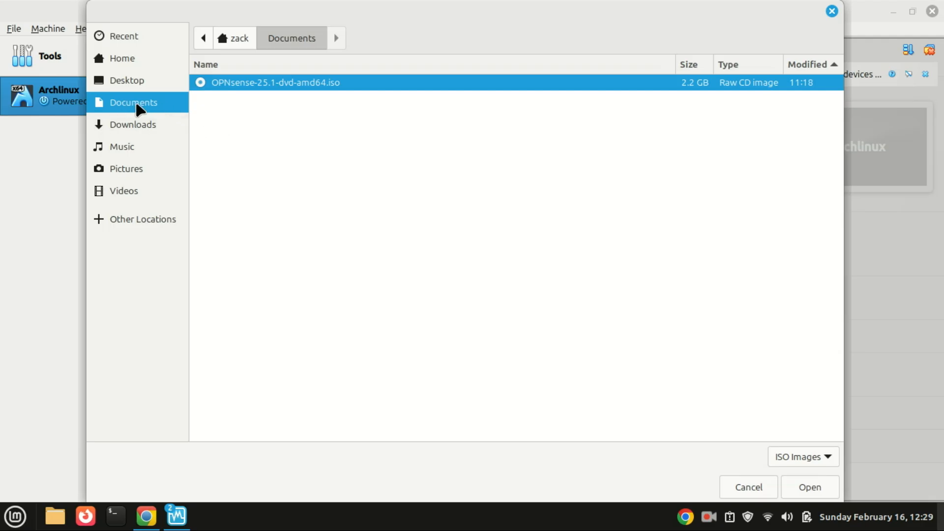
double_click(230, 85)
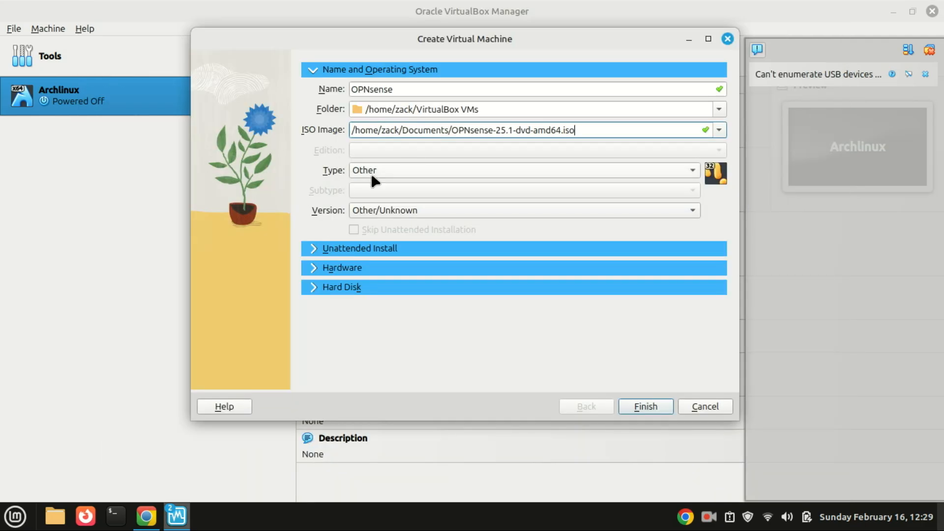
left_click(689, 169)
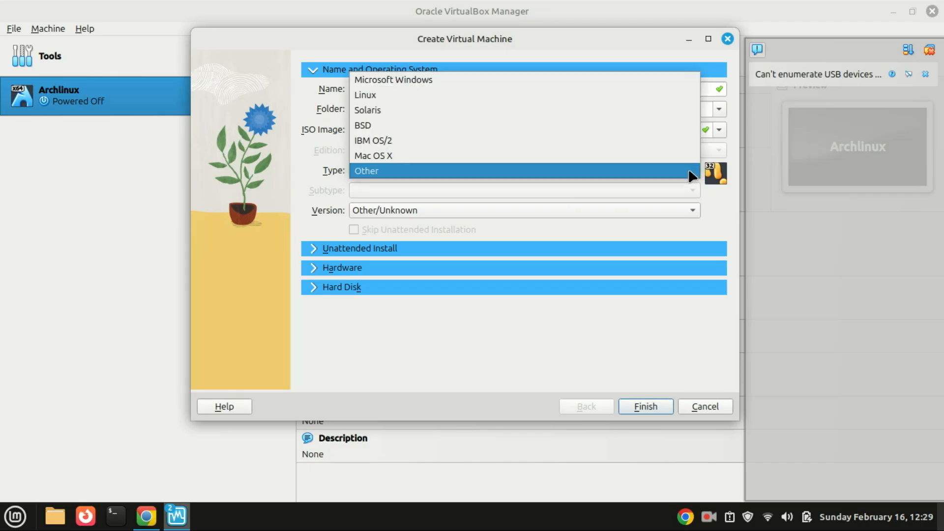
left_click(619, 129)
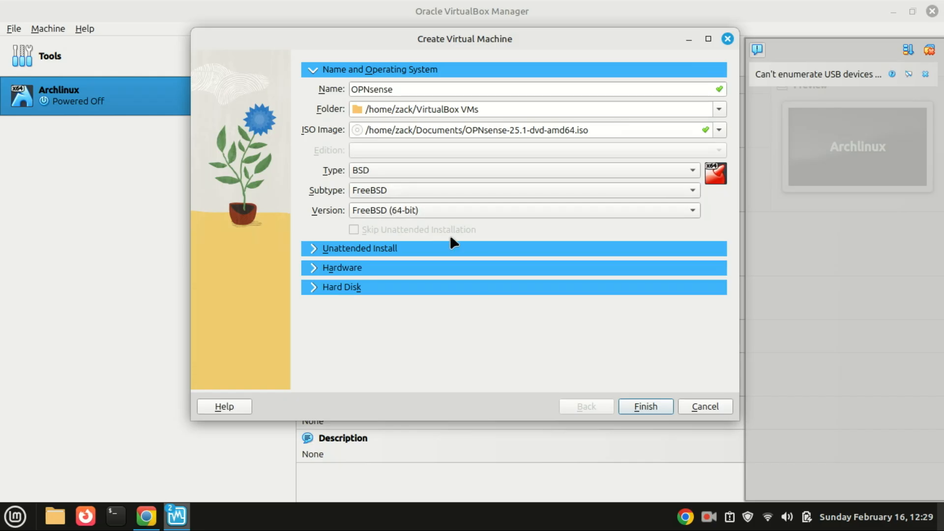
- Give the VM 2516 MB base memory and a 16 GB VDI disk, then finish creation
left_click(315, 269)
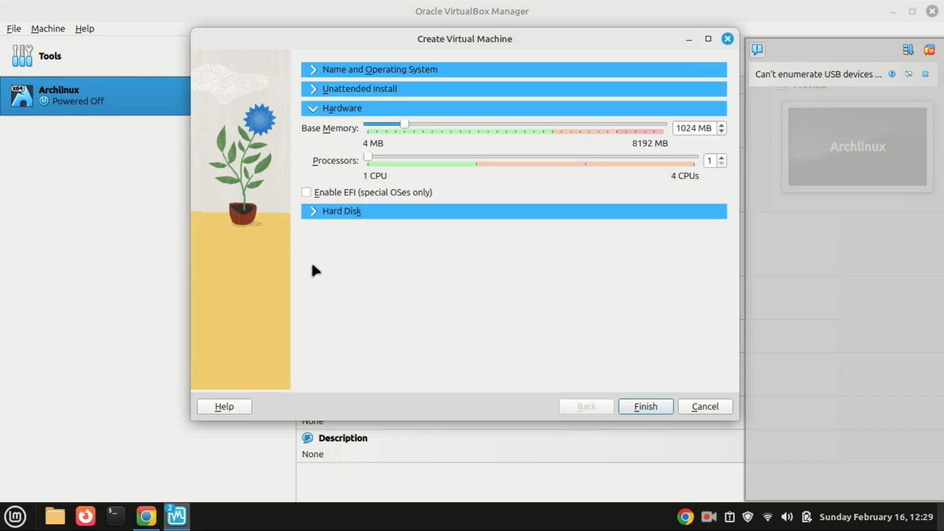
left_click_drag(407, 127, 460, 129)
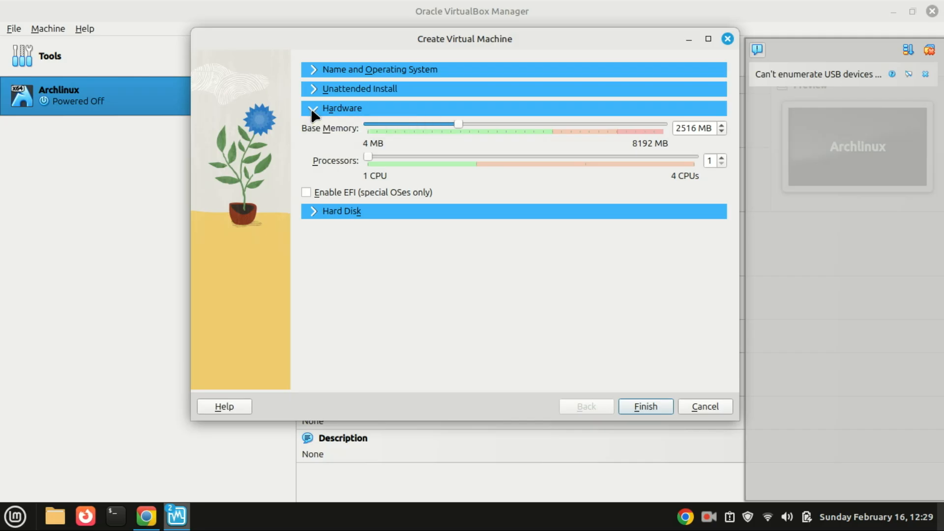
left_click(313, 210)
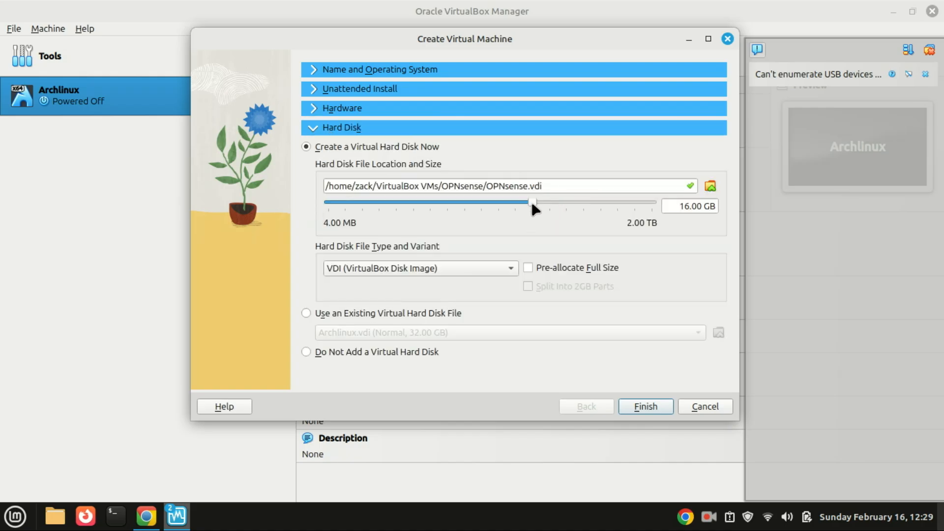
mouse_move(532, 201)
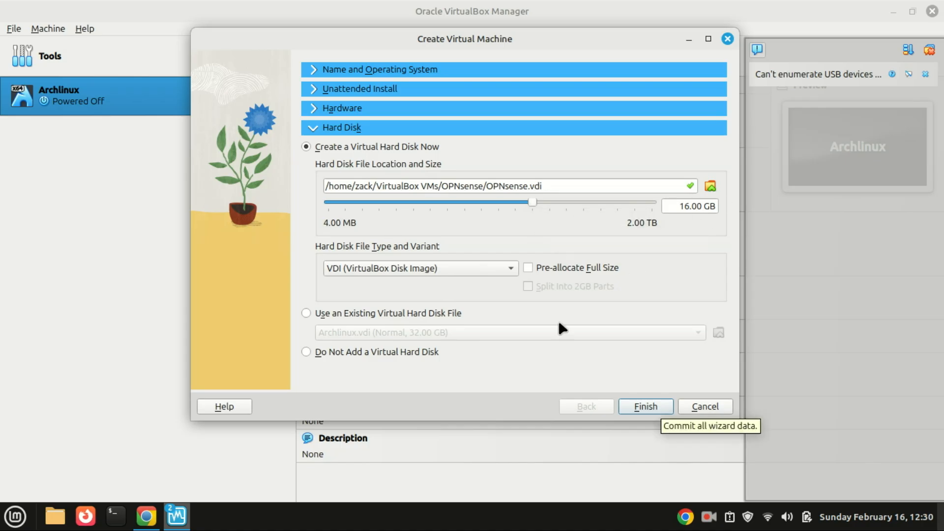
left_click(650, 406)
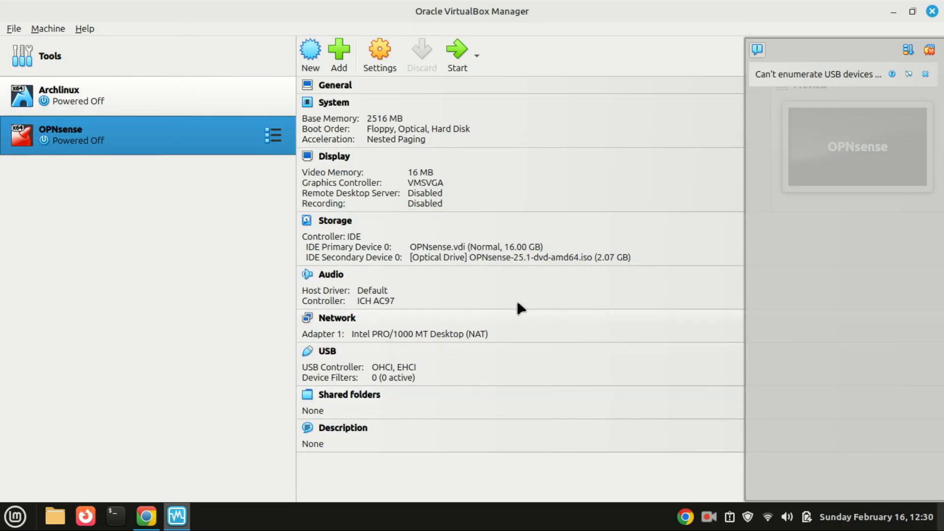
- In the OPNsense VM's Network settings, attach Adapter 1 to Bridged Adapter
left_click(376, 56)
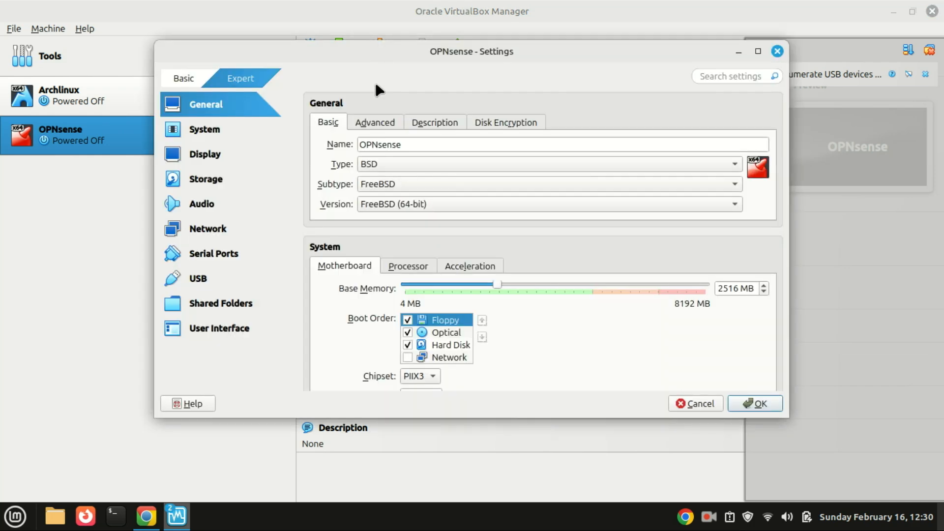
left_click(220, 227)
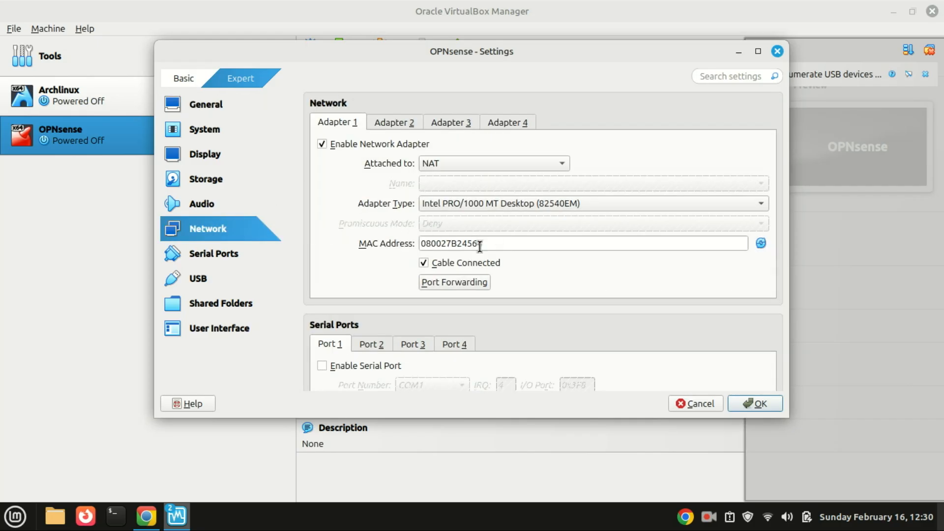
left_click(561, 165)
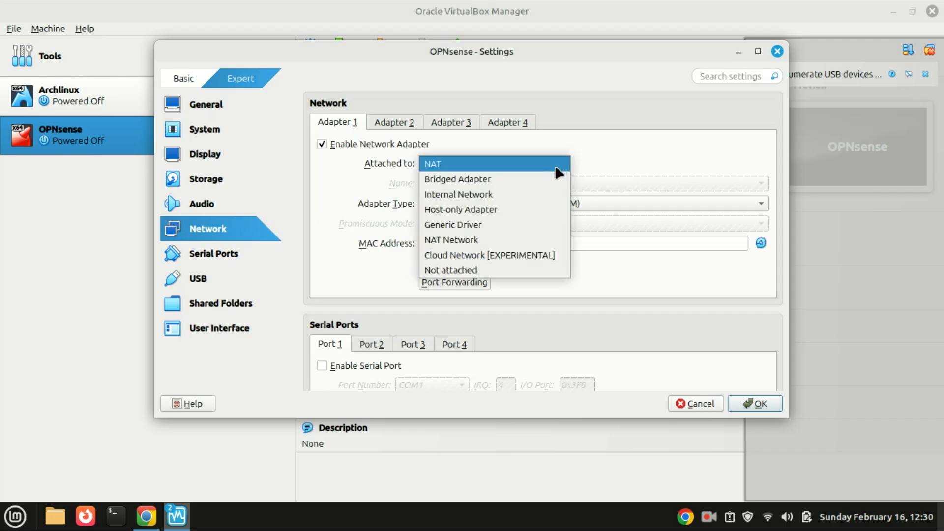
left_click(534, 180)
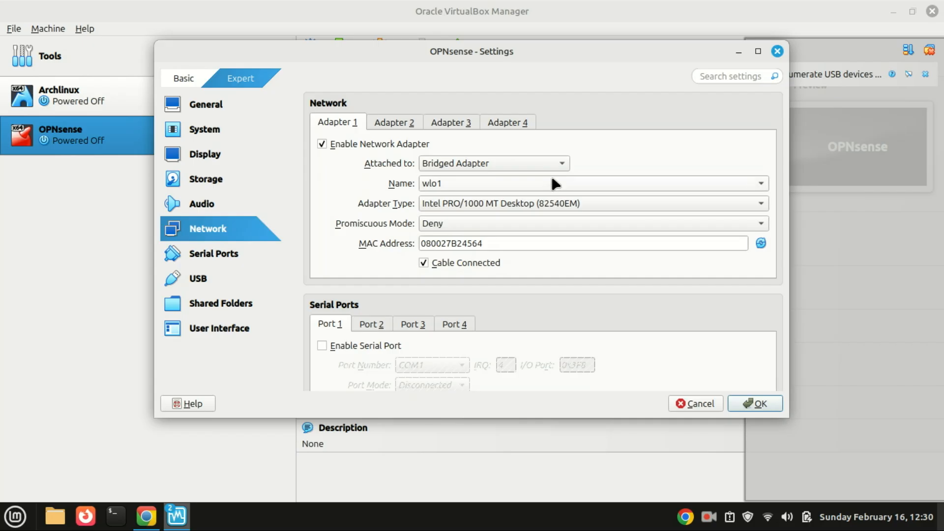
left_click(554, 167)
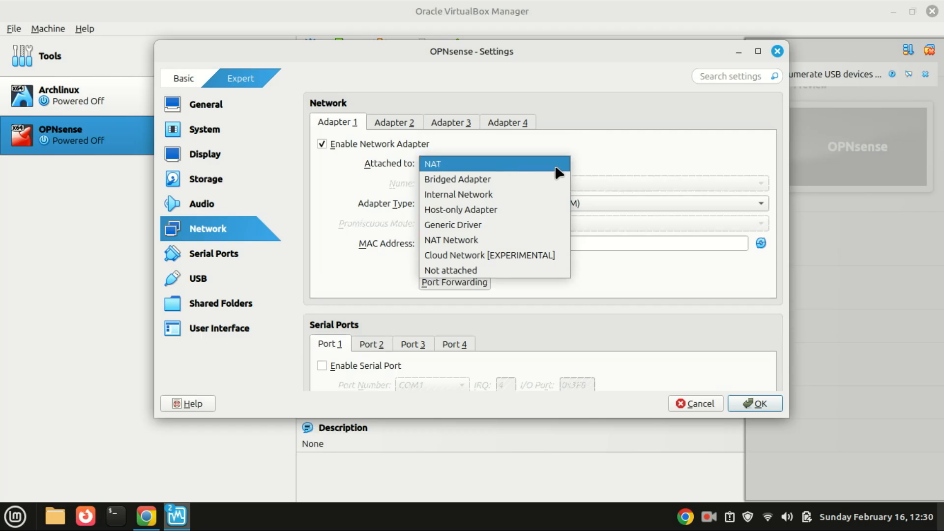
- Reselect Bridged Adapter for Adapter 1, keeping wlo1 as its interface
left_click(533, 181)
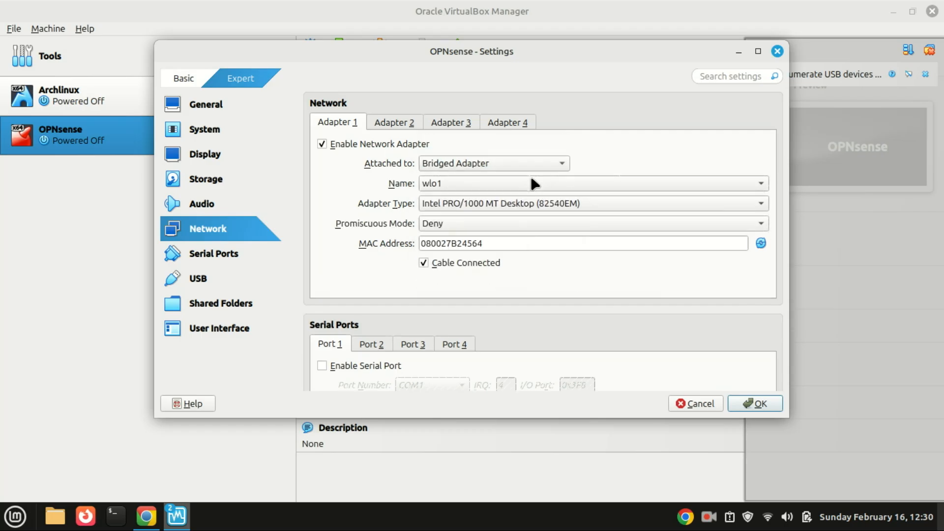
left_click(555, 164)
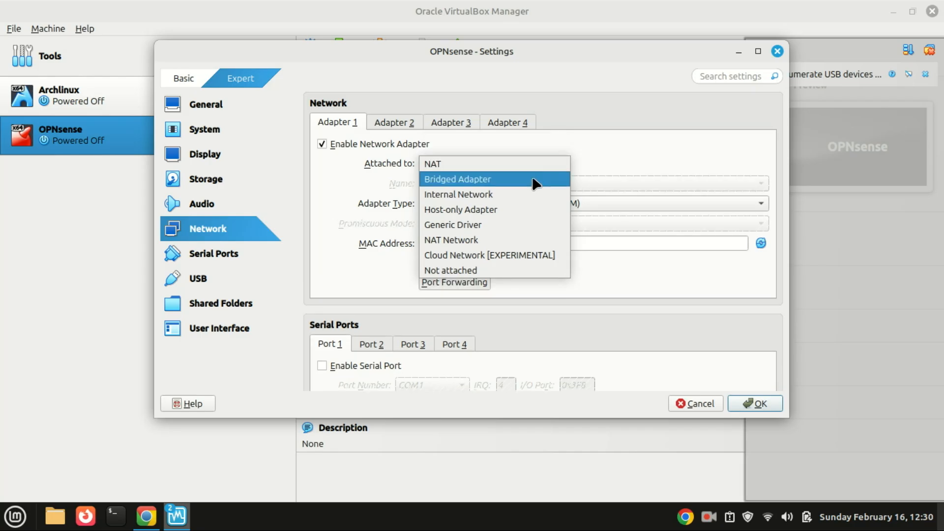
left_click(533, 181)
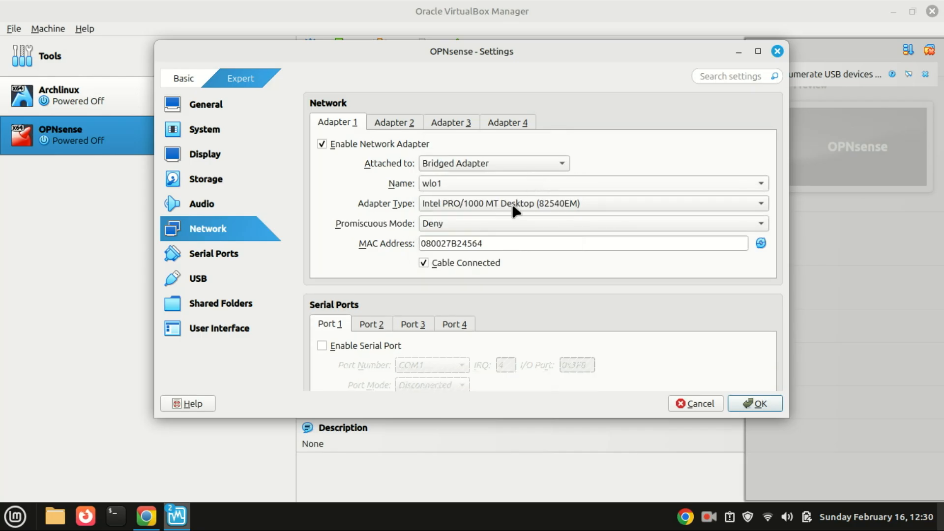
left_click(556, 168)
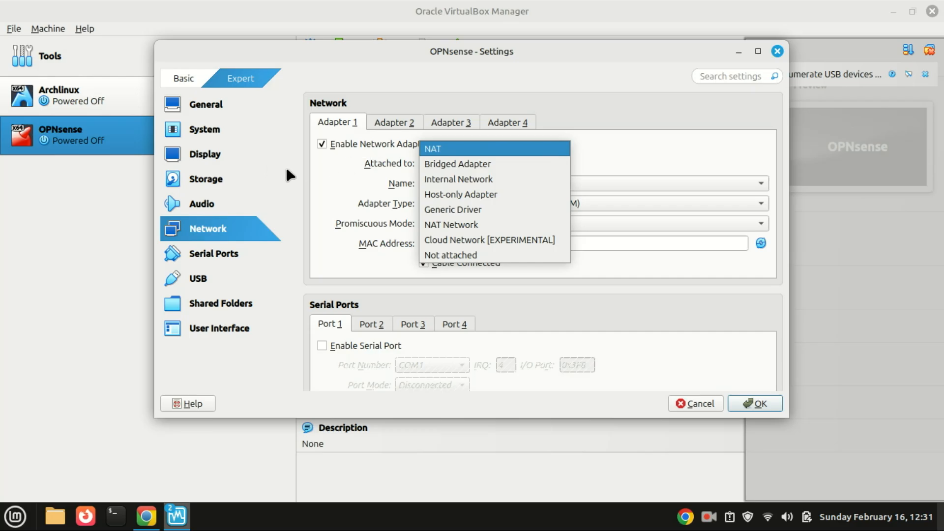
- Confirm Bridged Adapter for Adapter 1 and enable network Adapter 2
key("Down")
key("Return")
left_click(396, 127)
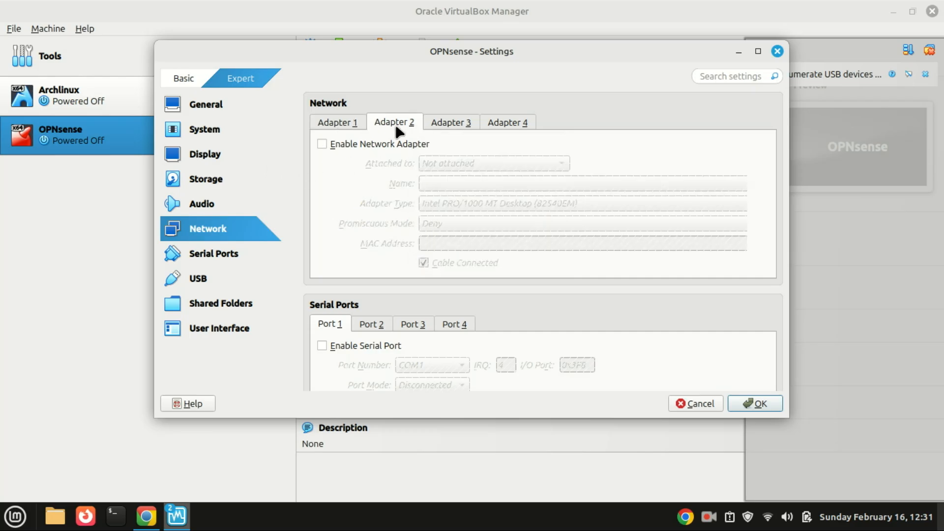
left_click(322, 143)
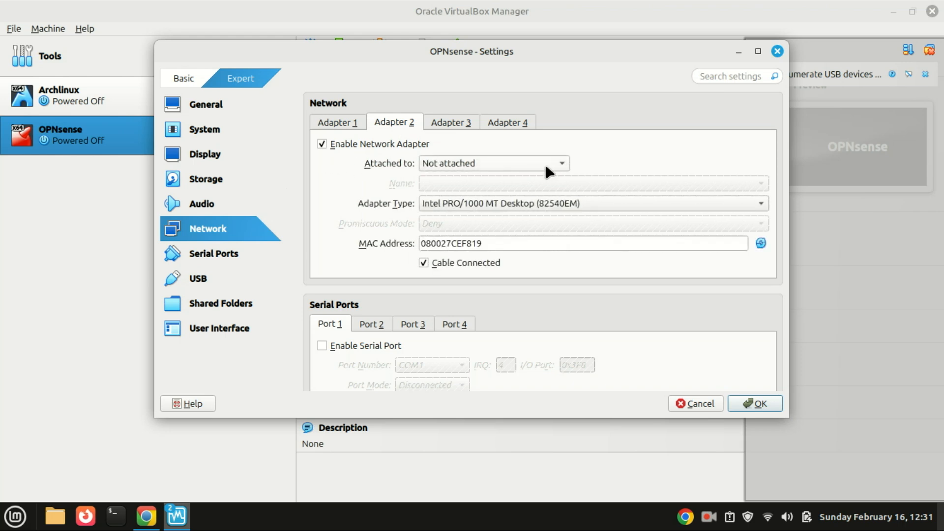
- Copy Adapter 1's MAC address 080027B24564
left_click(347, 128)
left_click_drag(501, 246, 396, 237)
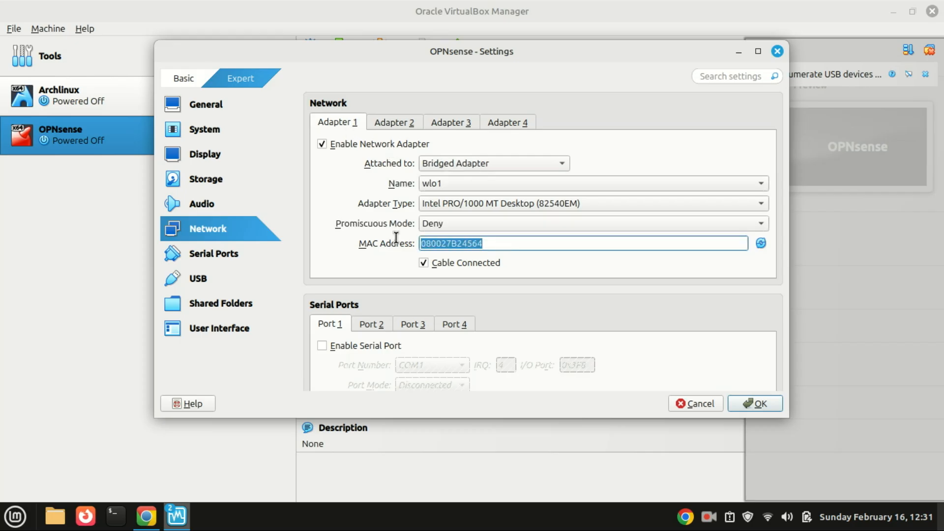
right_click(467, 243)
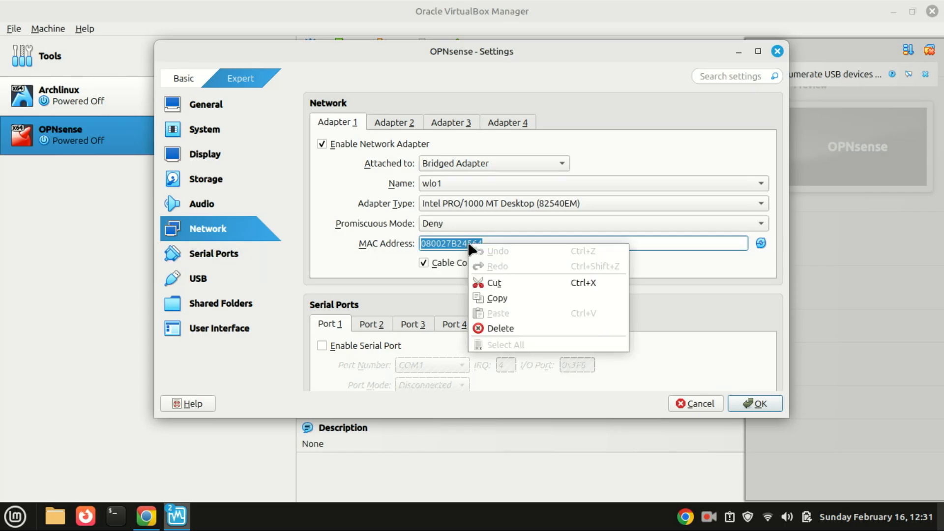
left_click(505, 299)
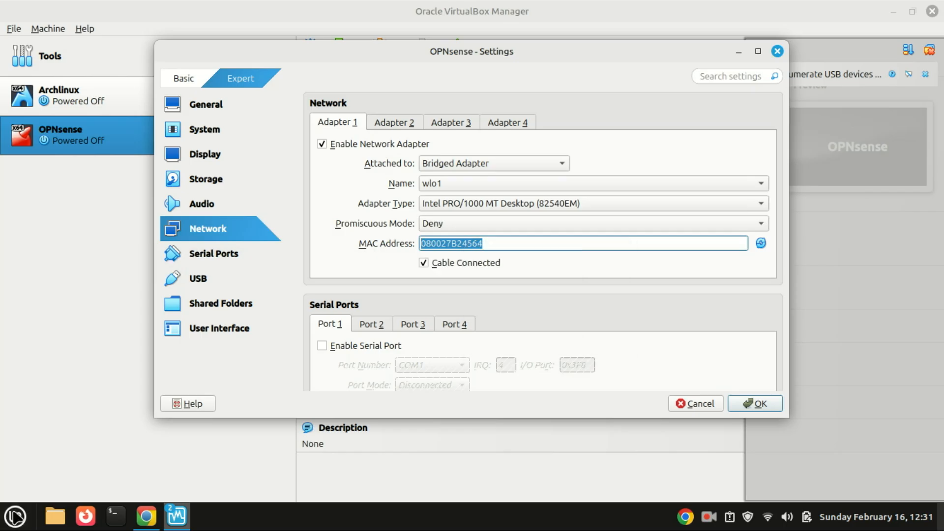
left_click(15, 516)
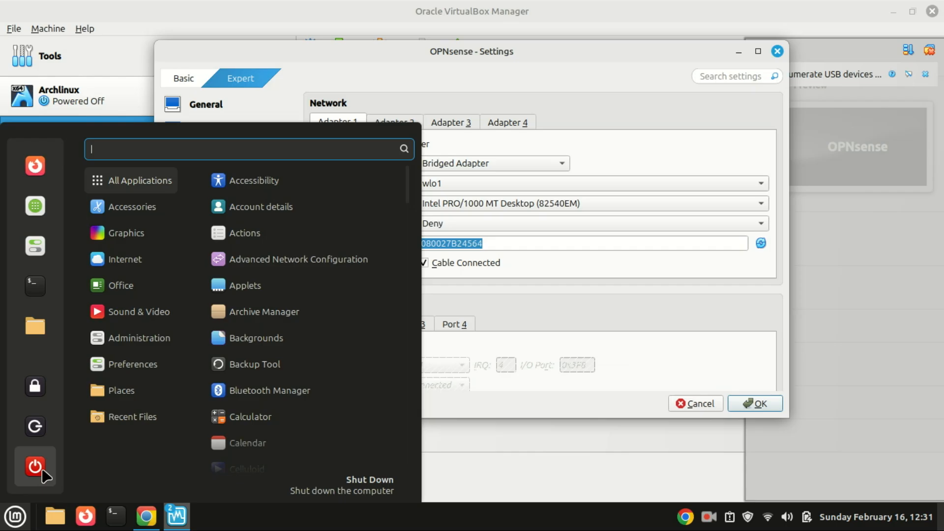
- Launch Text Editor and note the MAC as '080027B24564 - WAN' with a new line below
type("text")
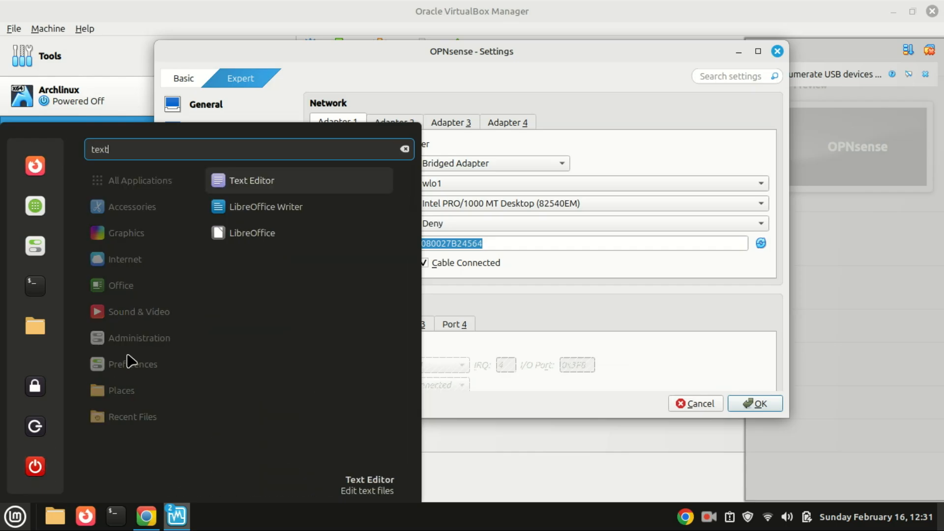
left_click(245, 184)
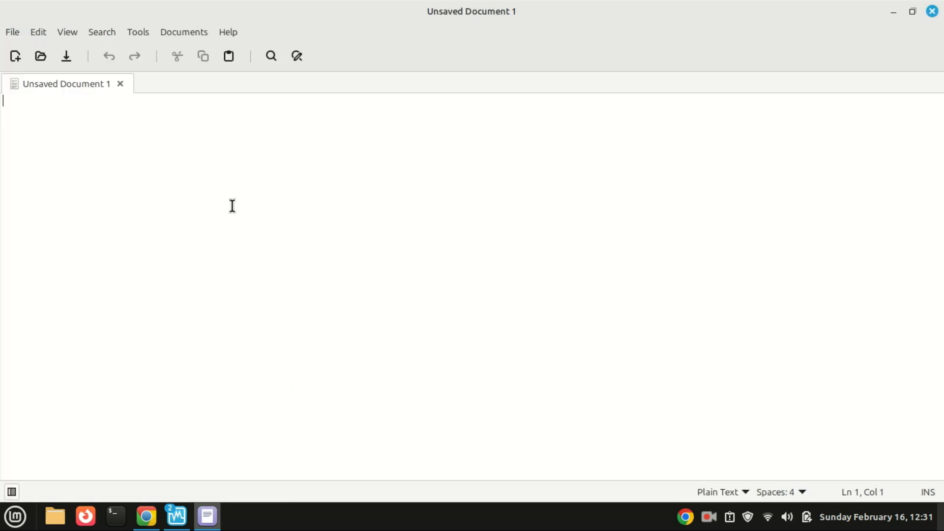
key("ctrl+v")
type("- WAN")
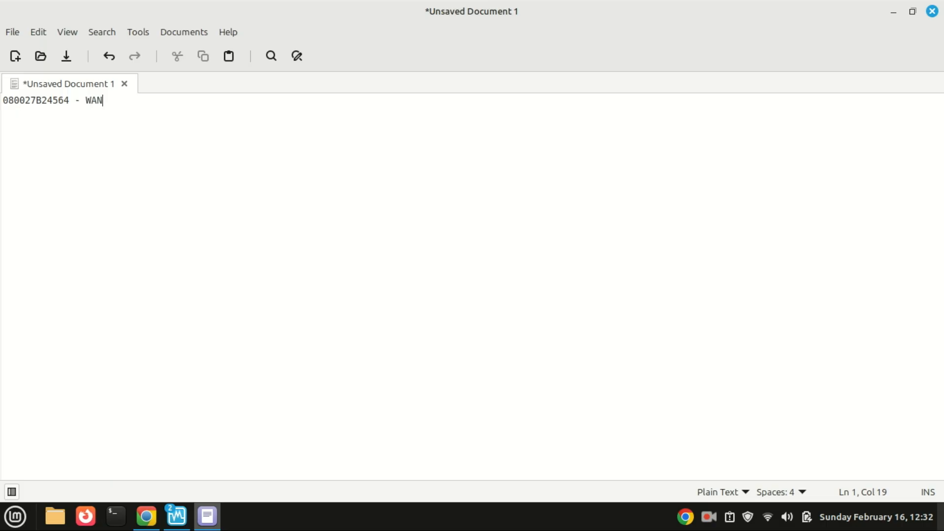
key("Return")
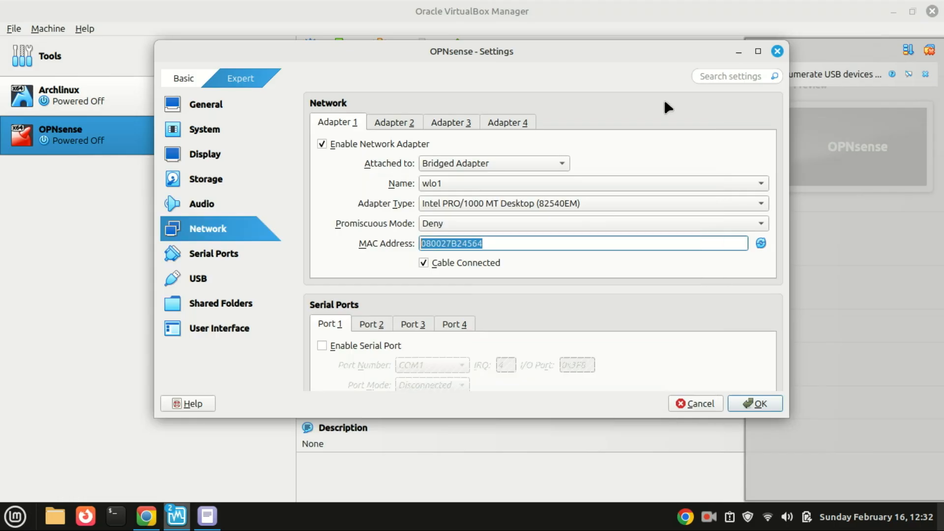
- Enable the OPNsense VM's Adapter 2 and attach it as Host-only Adapter on vboxnet0
left_click(208, 517)
left_click(208, 518)
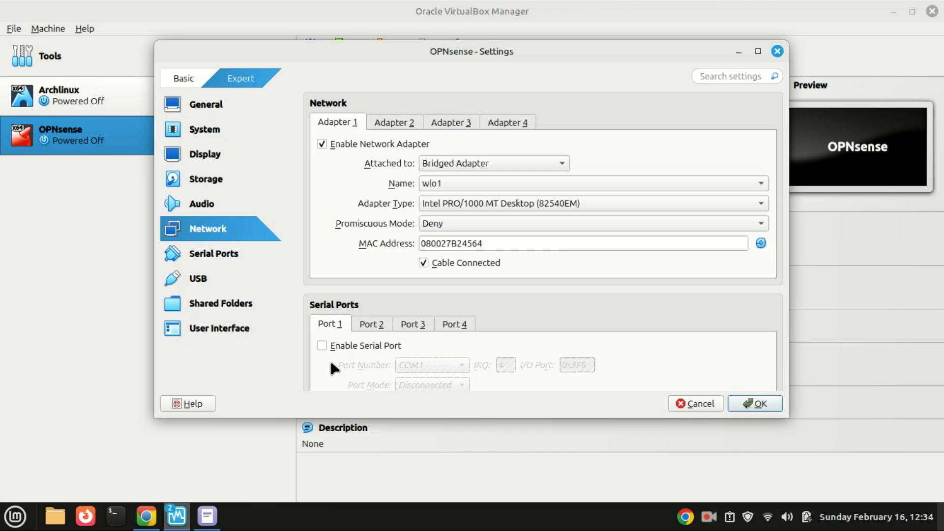
left_click(394, 124)
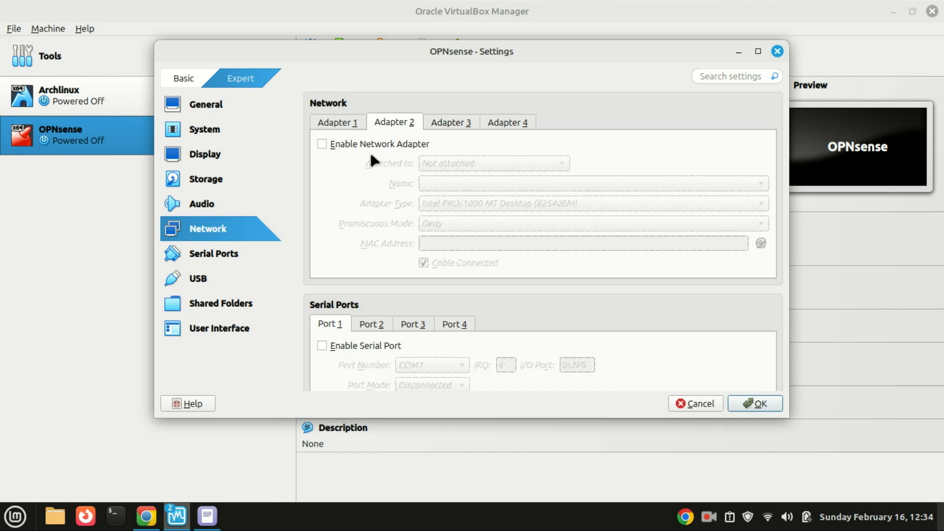
left_click(322, 144)
left_click(484, 164)
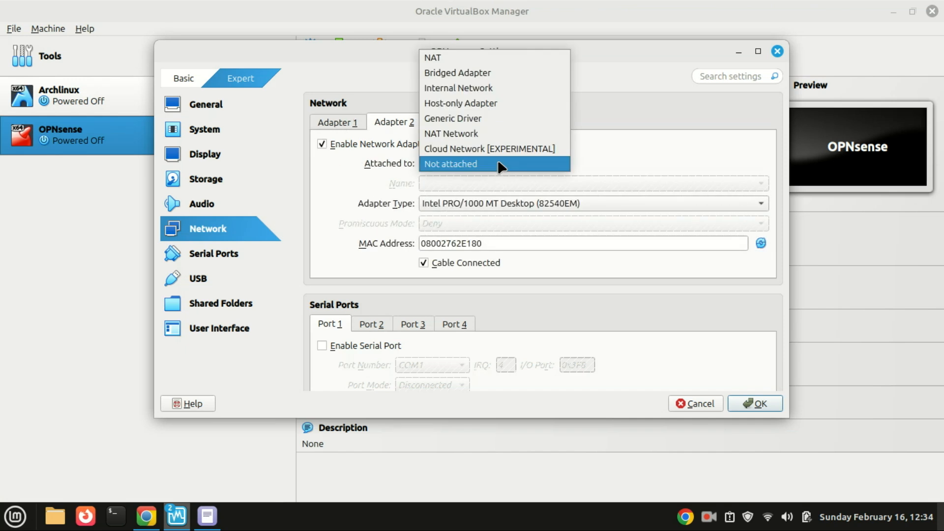
left_click(482, 102)
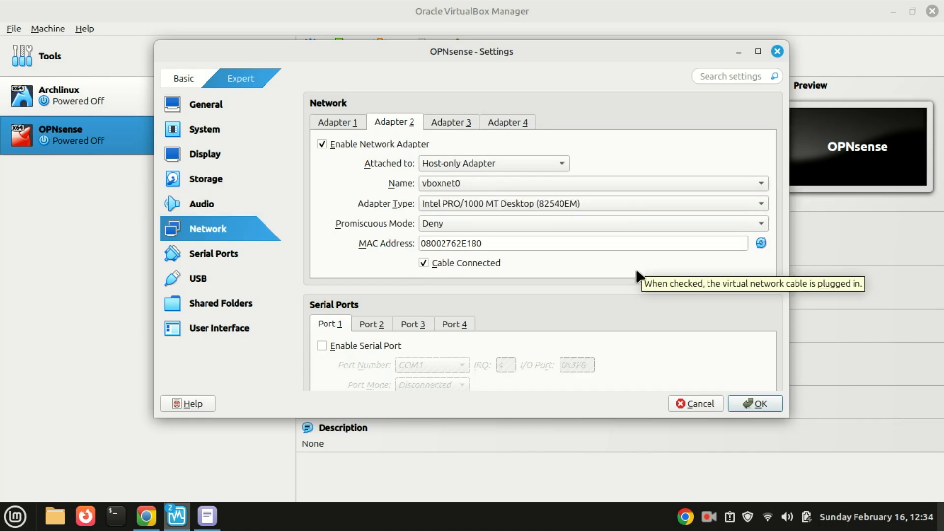
- Replace the notes' LAN MAC with Adapter 2's 08002762E180 and save the network settings
left_click(207, 516)
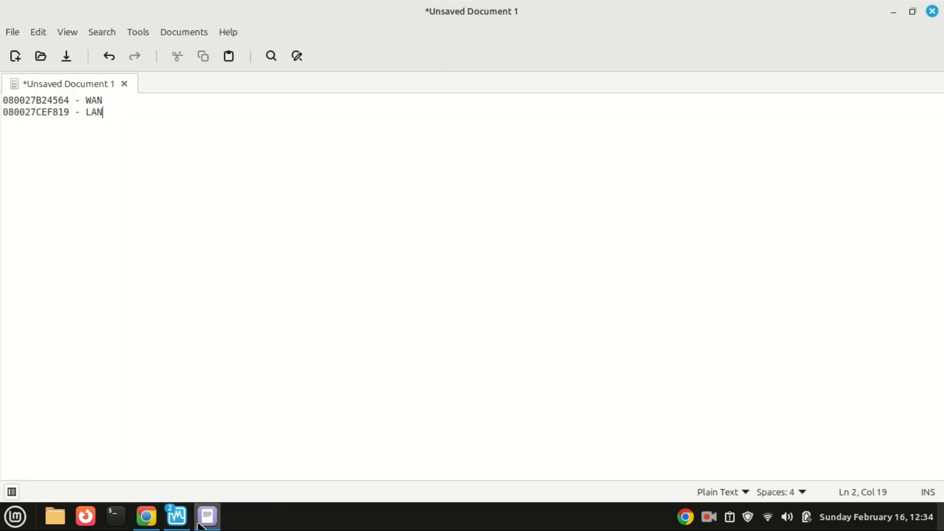
left_click(207, 517)
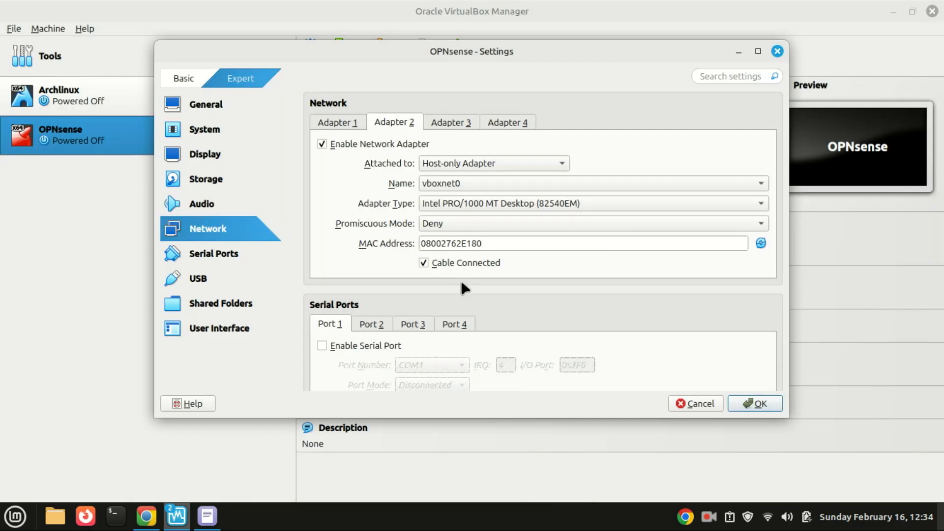
left_click_drag(483, 243, 408, 239)
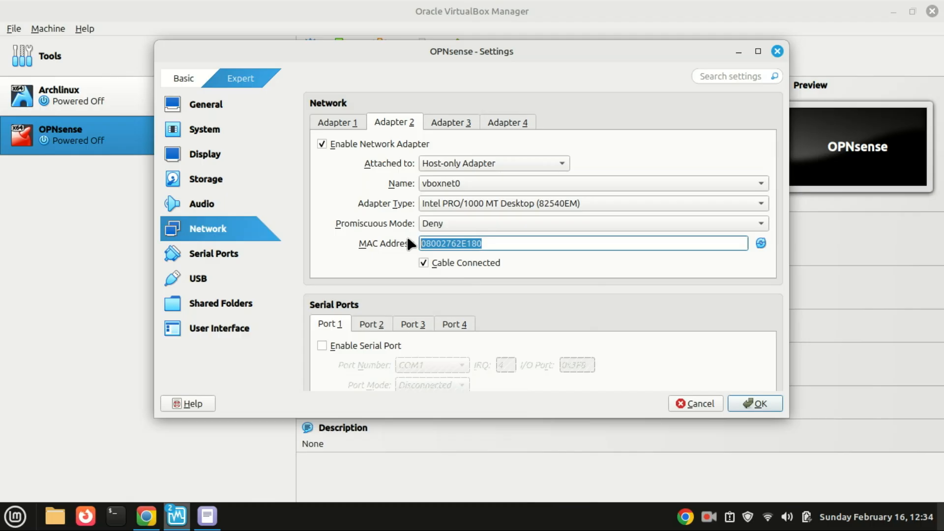
left_click(207, 516)
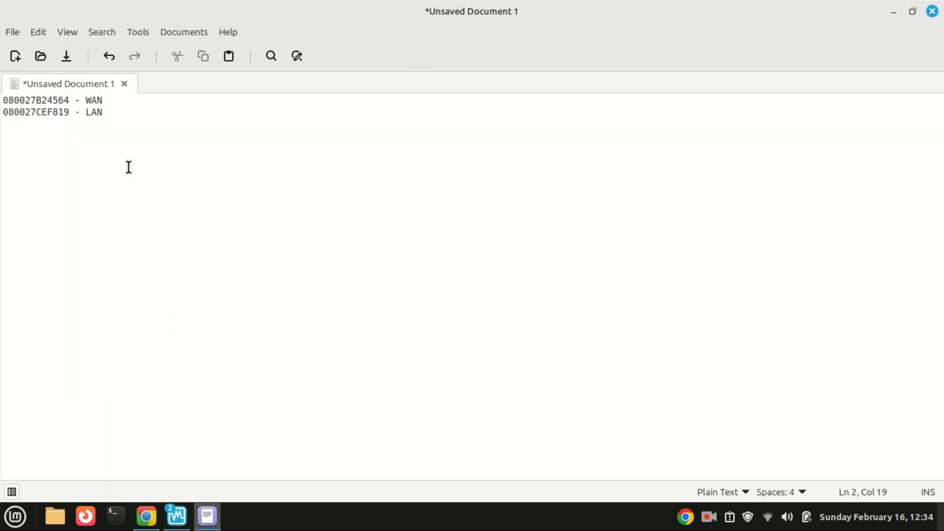
left_click_drag(69, 113, 3, 112)
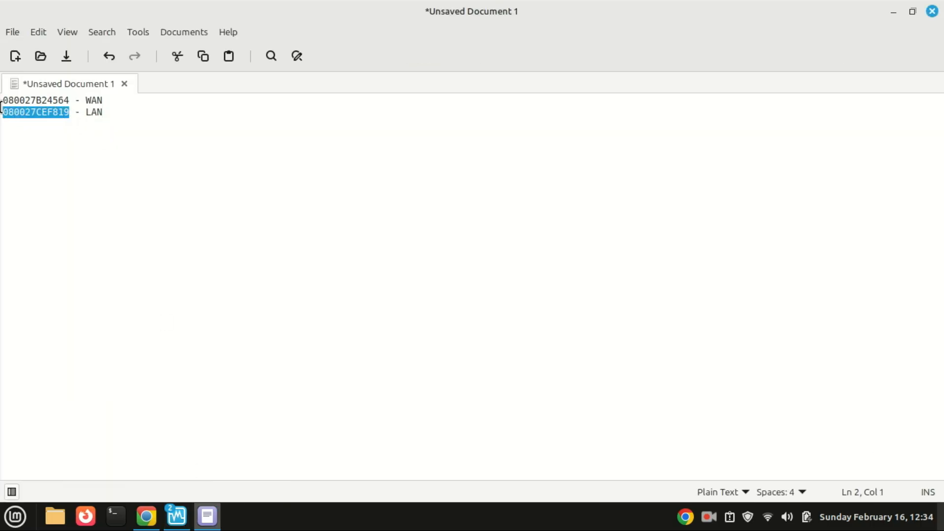
key("BackSpace")
key("ctrl+v")
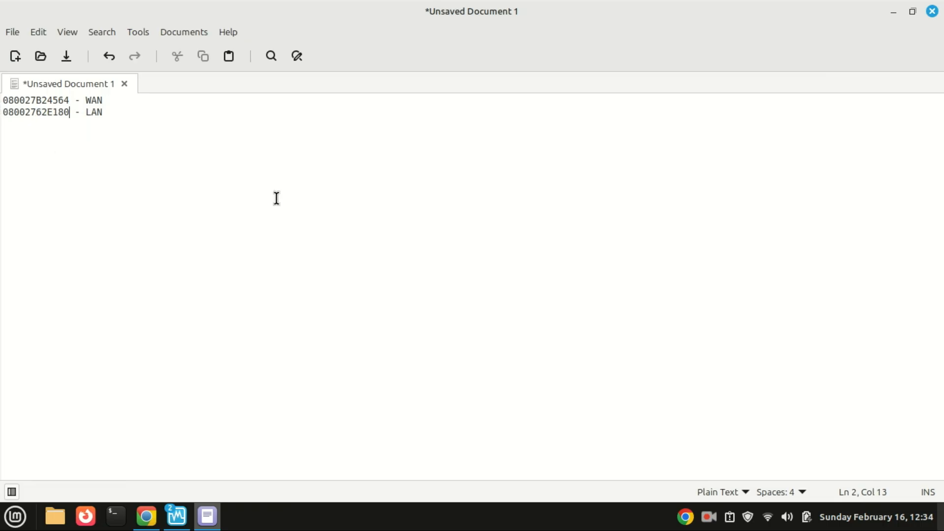
left_click(209, 516)
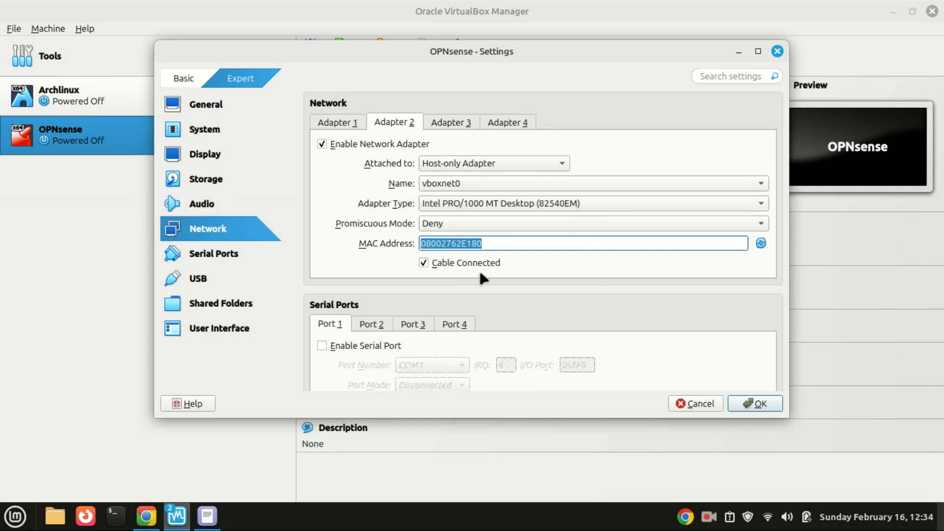
left_click(757, 403)
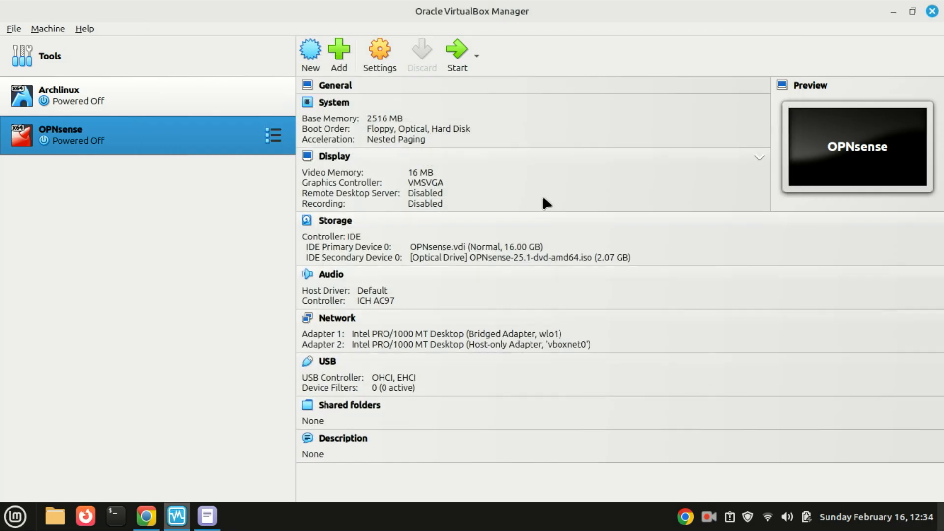
- Start the OPNsense VM with Normal Start
left_click(476, 56)
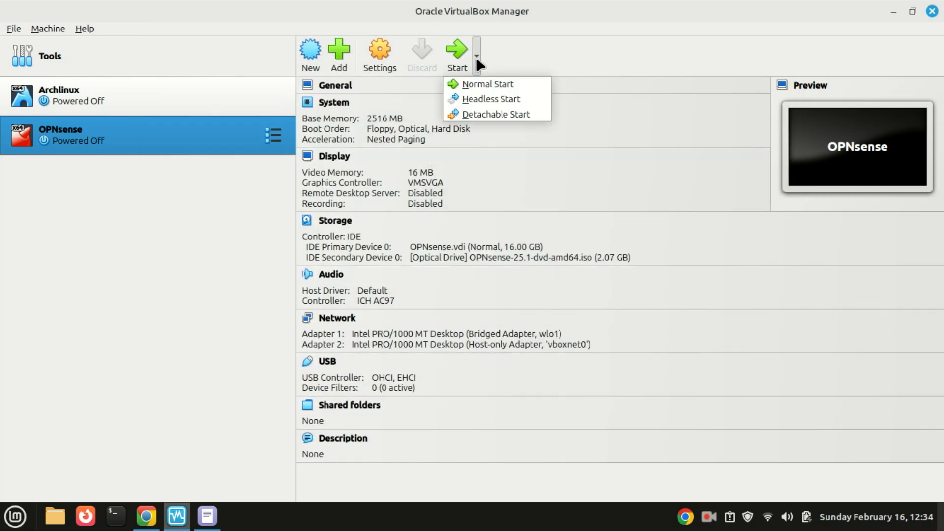
left_click(483, 88)
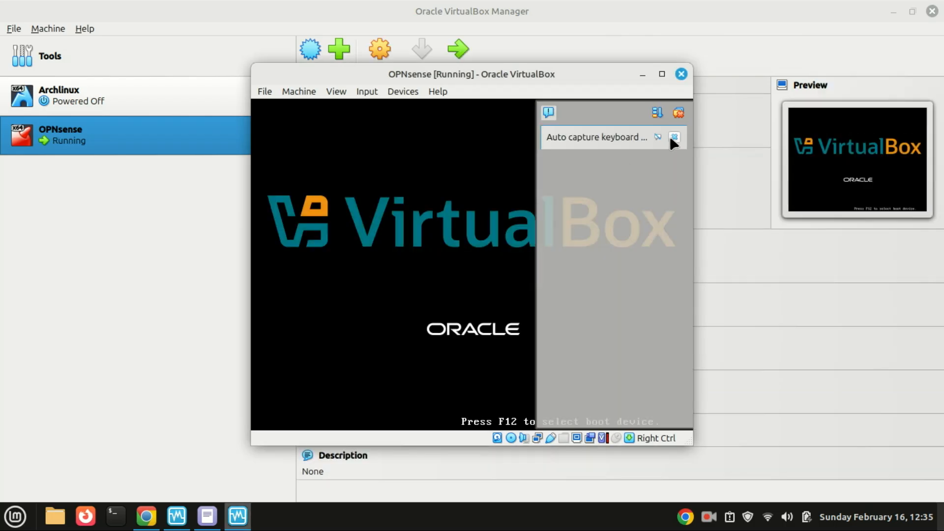
- Dismiss the keyboard and mouse capture notices and skip importing an existing configuration
left_click(674, 137)
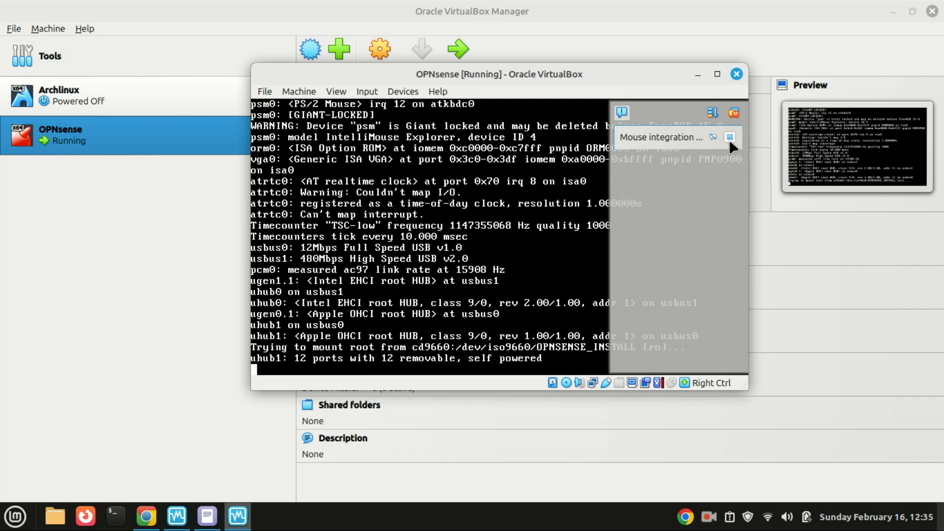
left_click(729, 138)
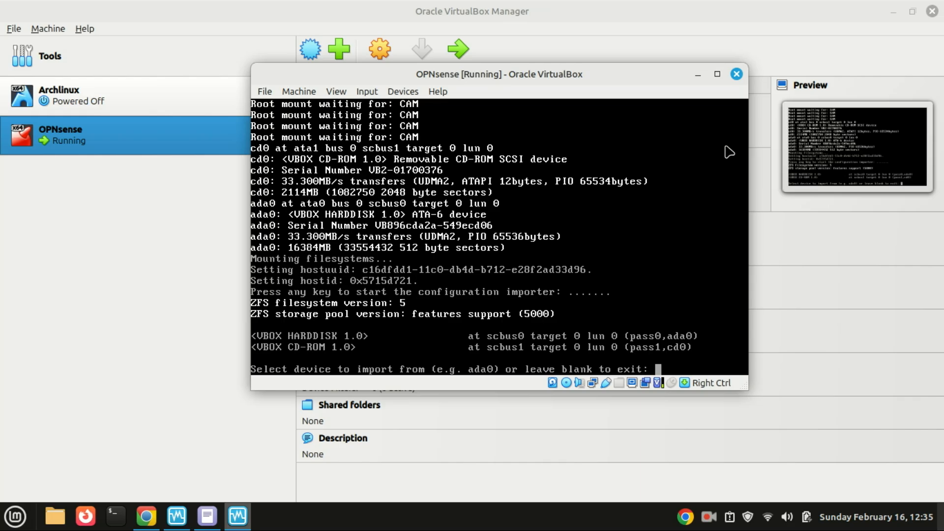
key("Return")
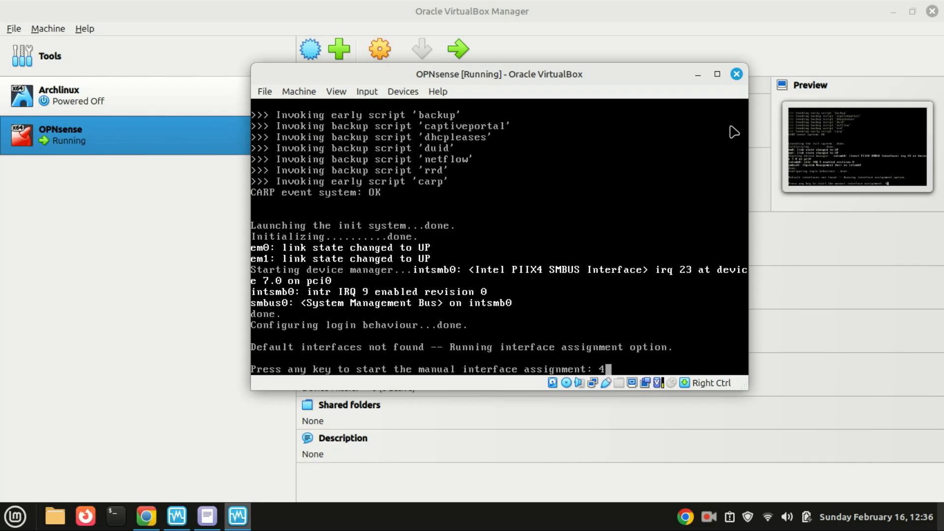
- Begin manual interface assignment, answering N to LAGGs and n to VLANs
key("Return")
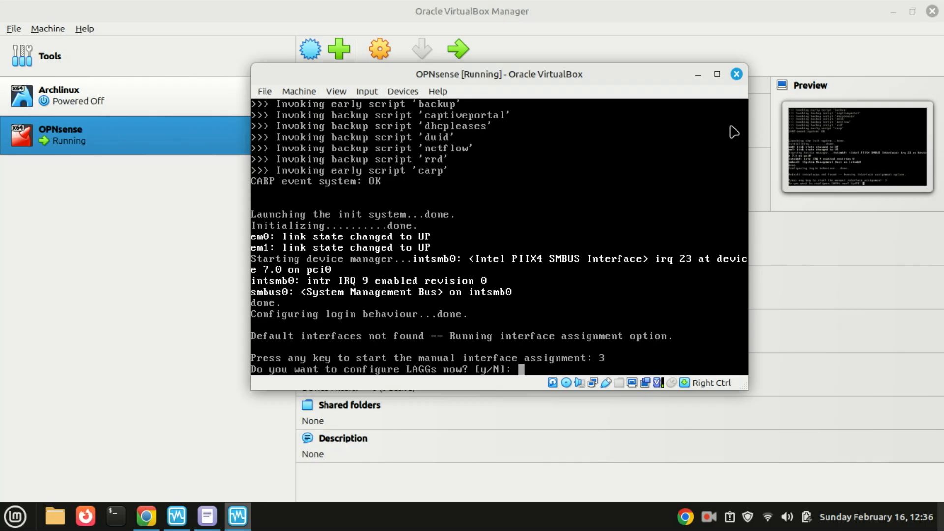
type("N")
key("Return")
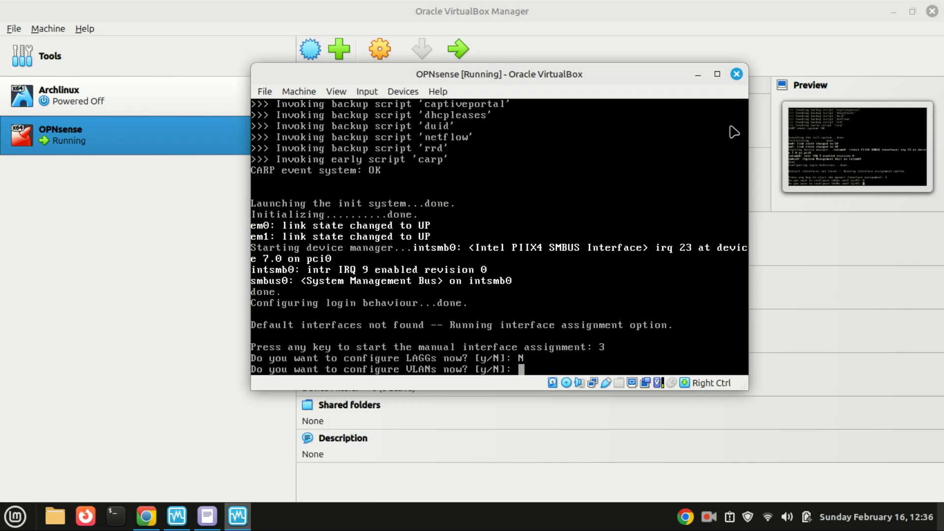
type("n")
key("Return")
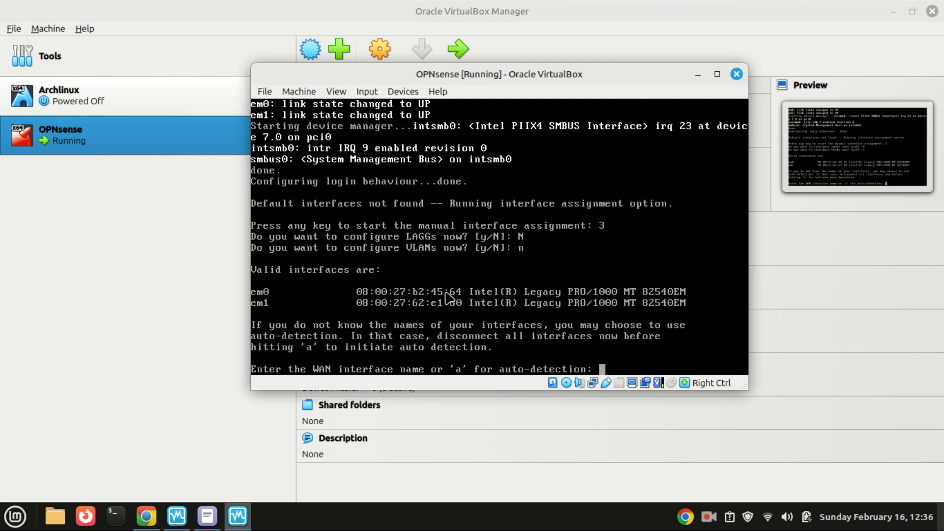
- Assign em0 as WAN and em1 as LAN, no optional interface, and answer y
left_click(208, 516)
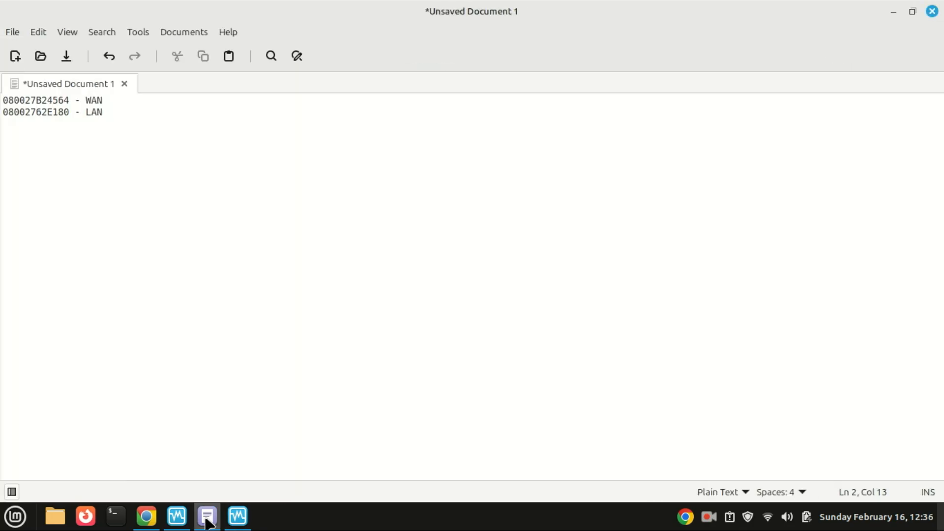
left_click(207, 519)
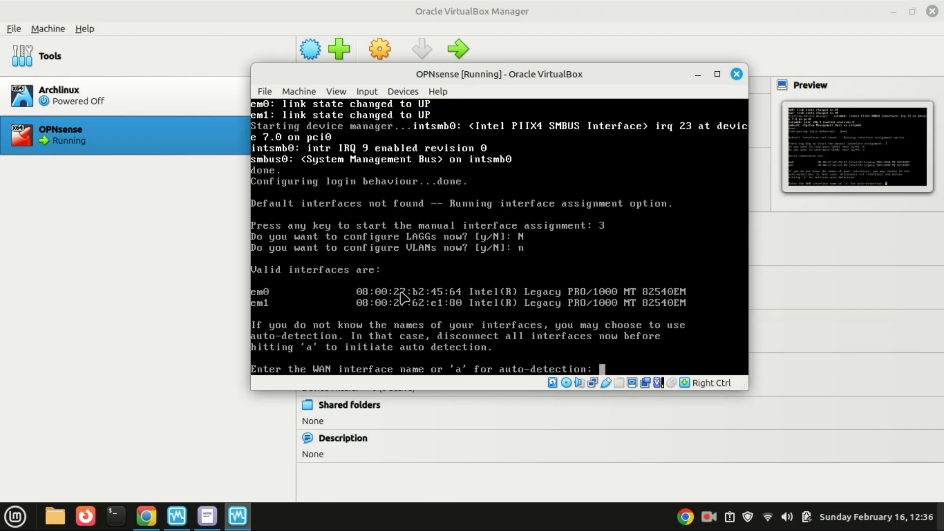
type("em0")
key("Return")
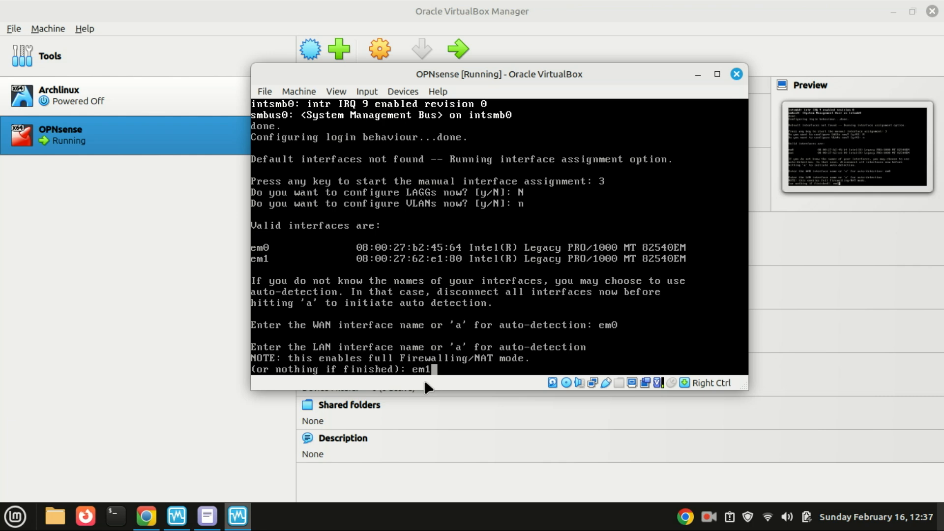
key("Return")
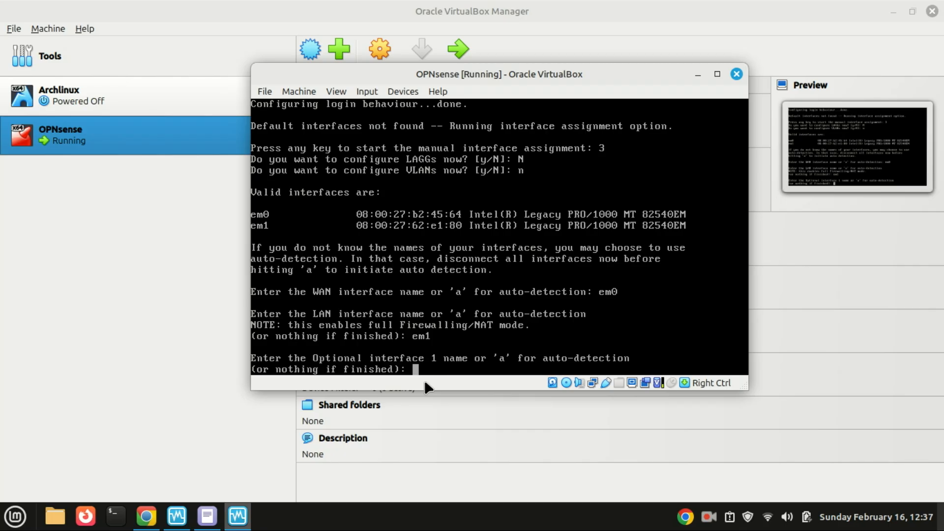
key("Return")
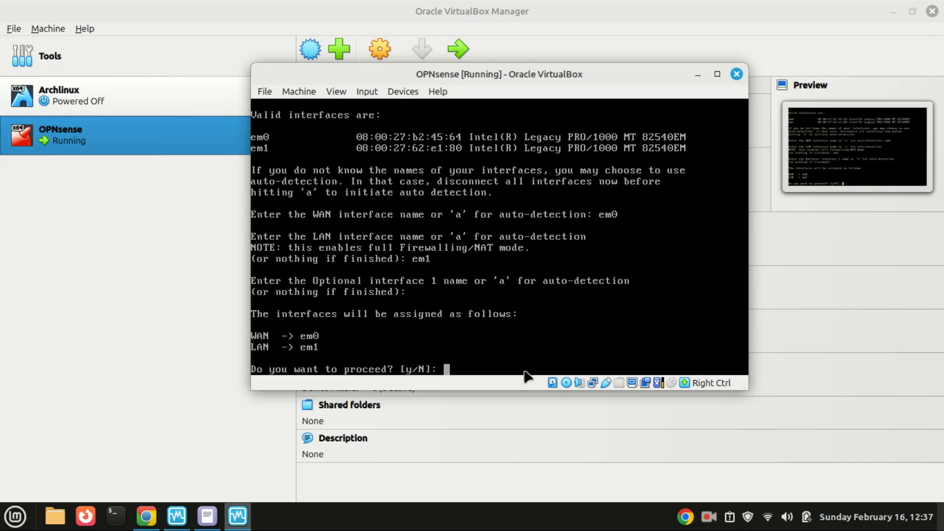
type("y")
- Confirm the interface assignment and log in as installer with the default password
key("Return")
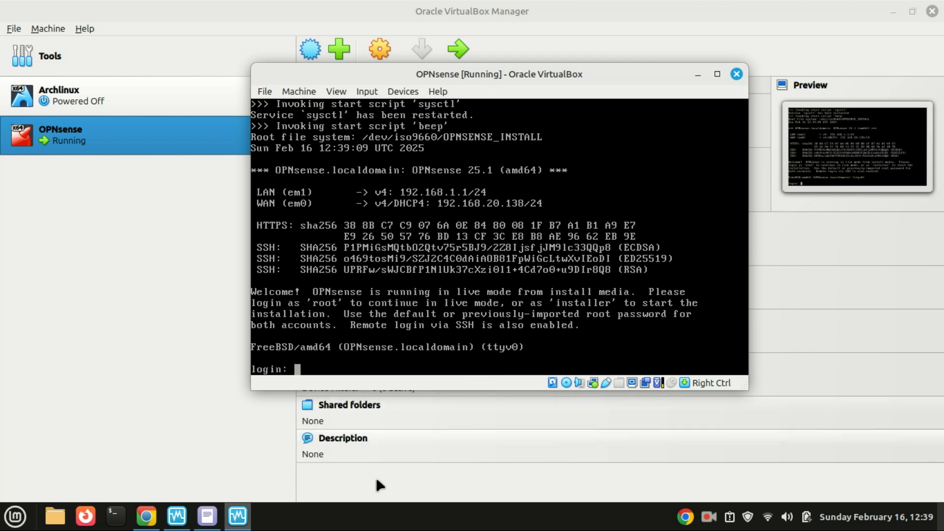
type("i")
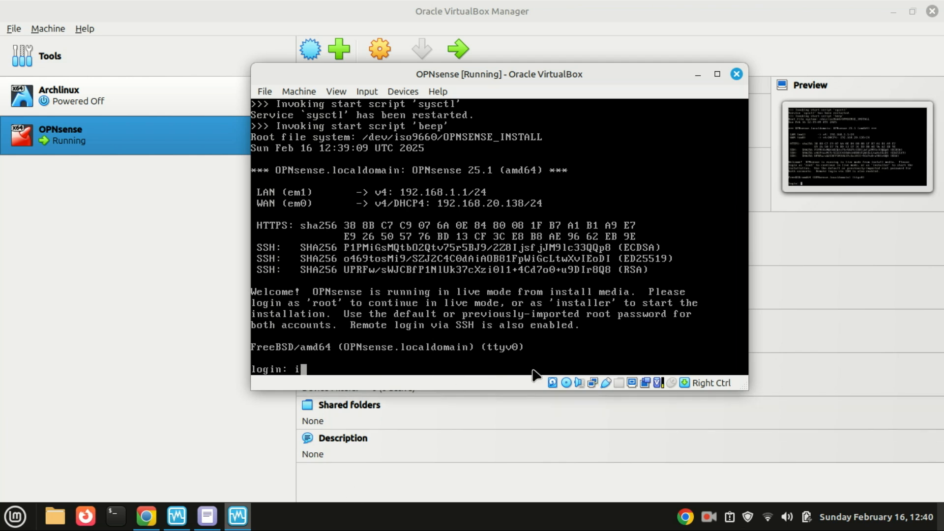
type("nstaller")
key("Return")
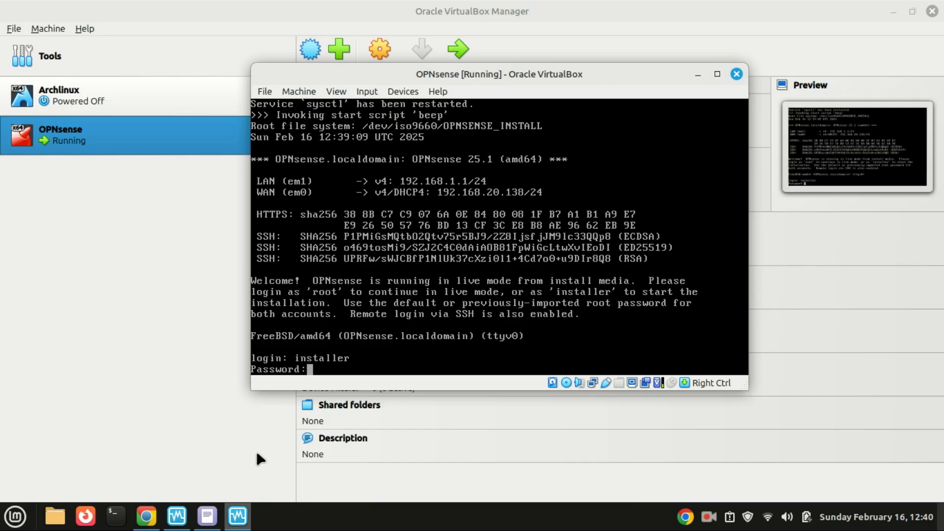
key("Return")
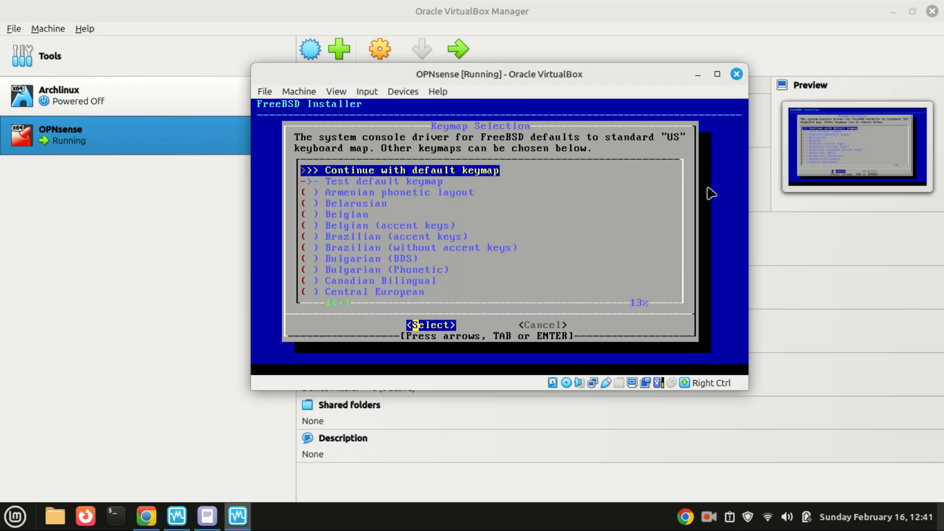
- Install OPNsense on a ZFS stripe using disk ada0, accepting the memory warning and disk erase
key("Return")
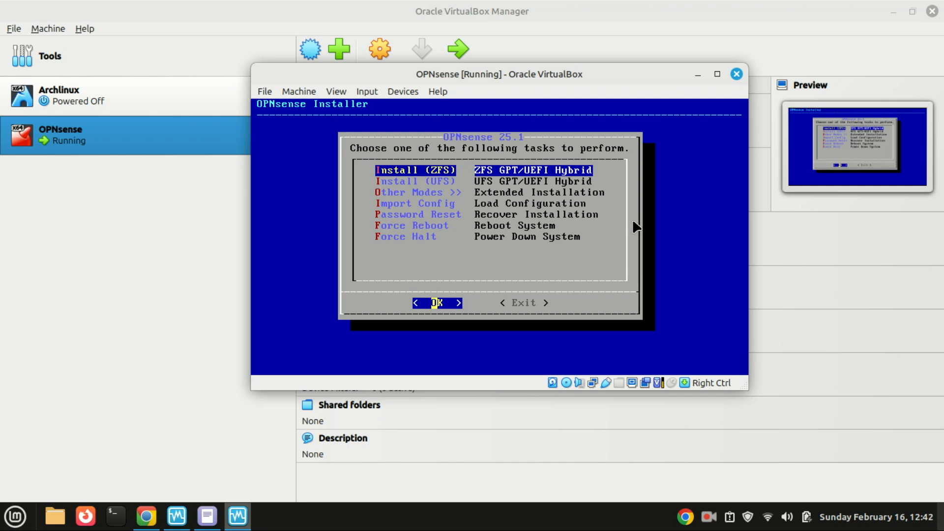
key("Return")
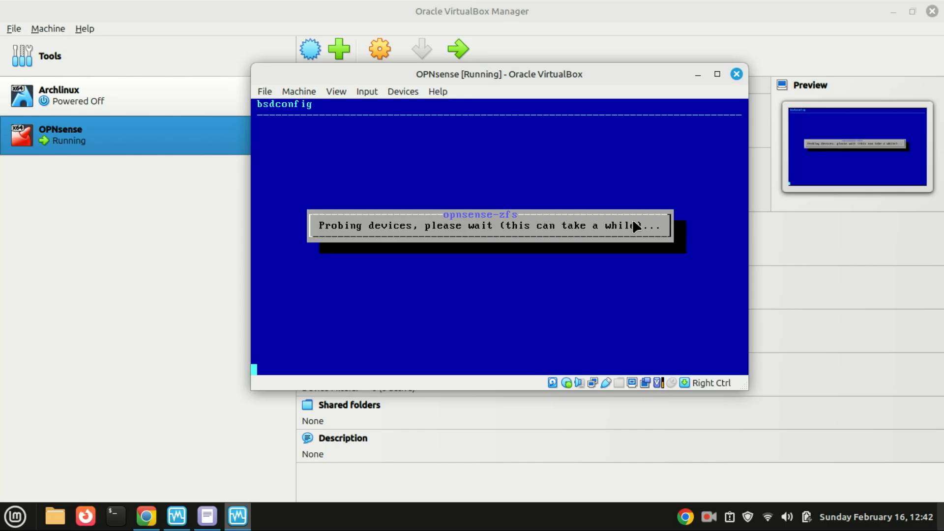
key("Return")
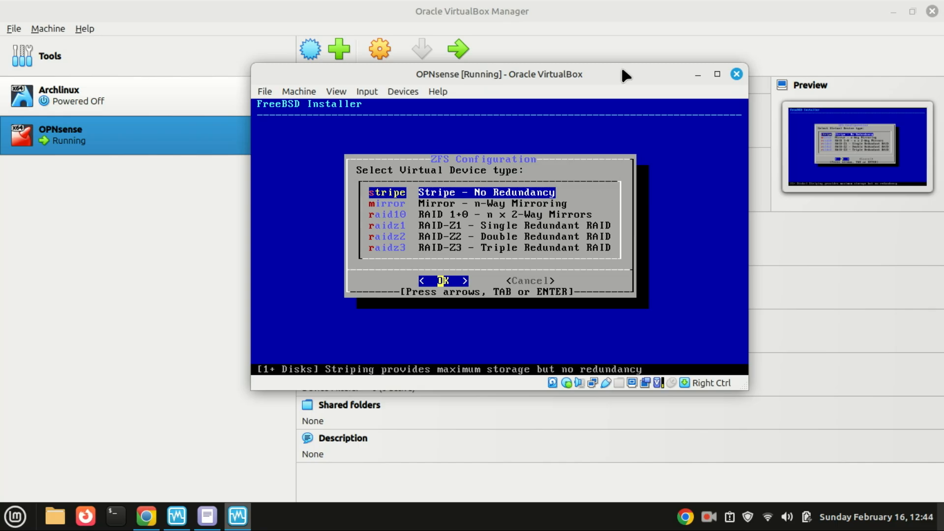
key("Return")
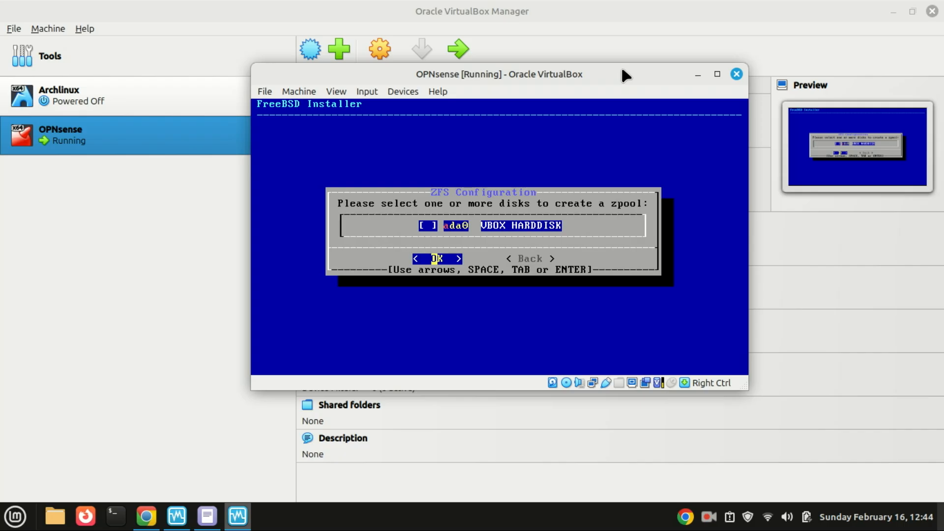
key("space")
key("Return")
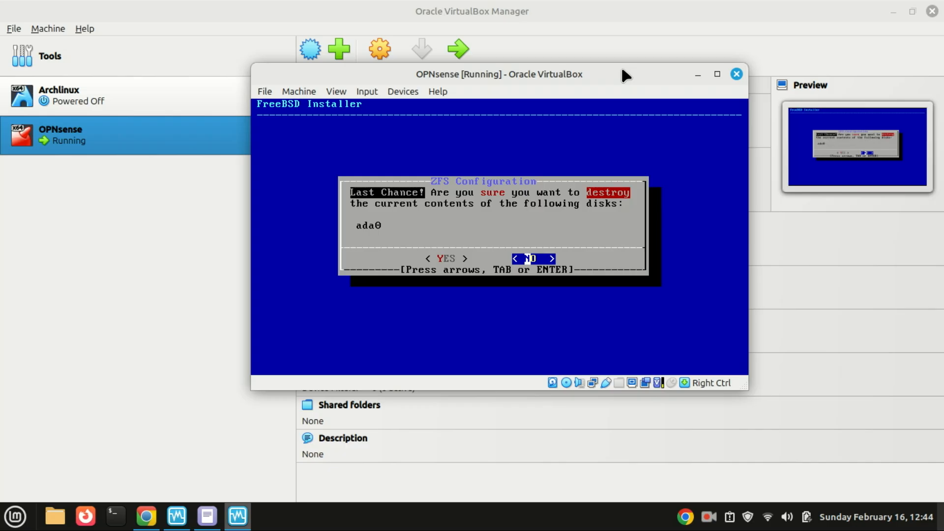
key("Left")
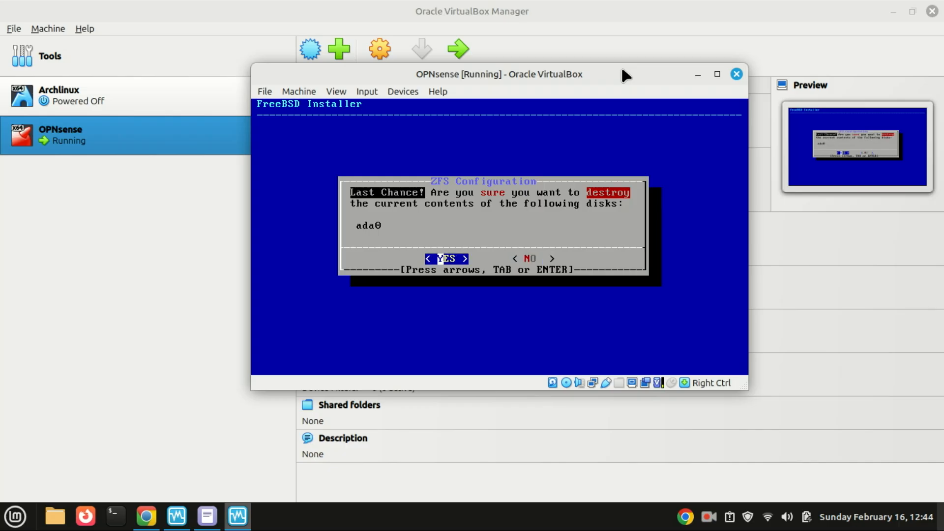
key("Return")
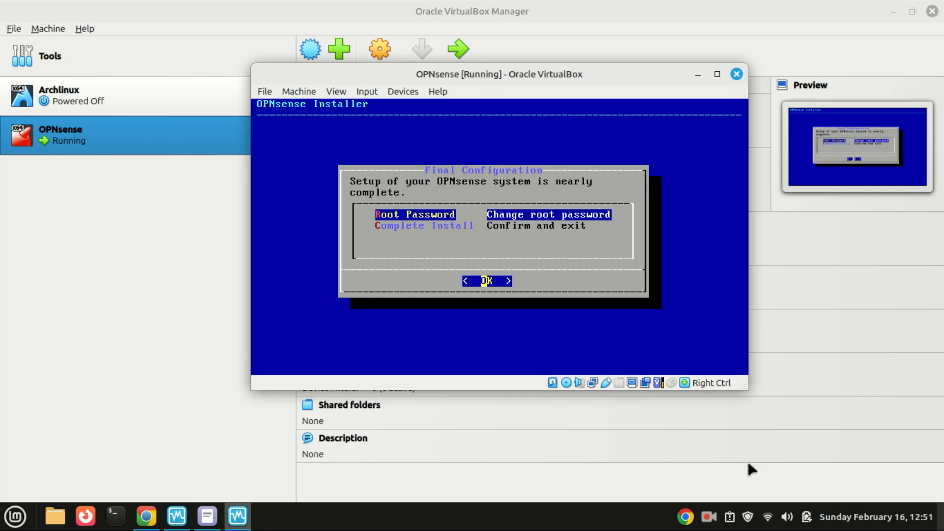
- Set and confirm a new root password, then choose Complete Install
key("Return")
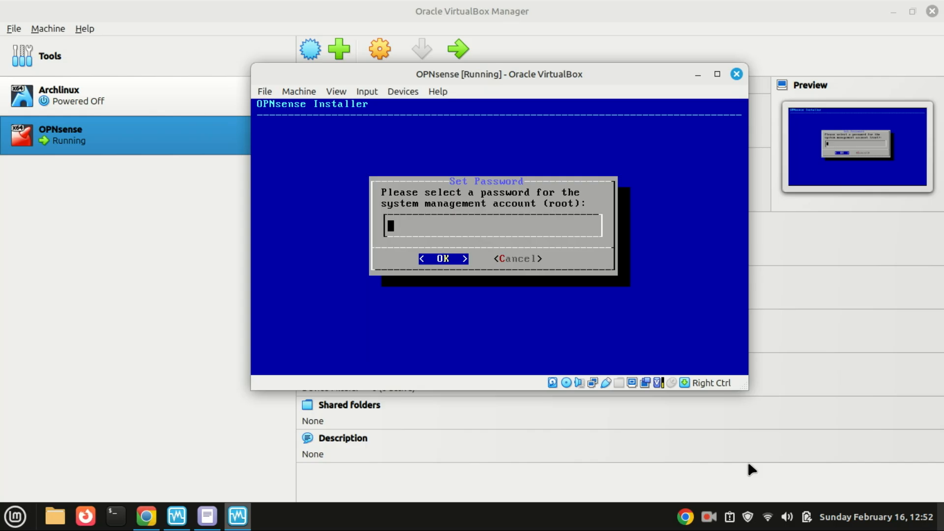
type("*********")
key("Return")
type("*********")
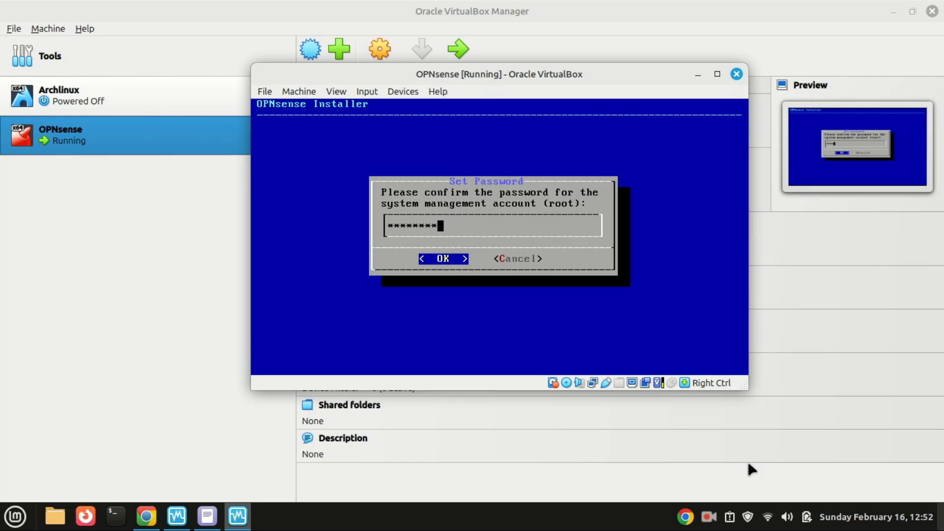
type("*")
key("Return")
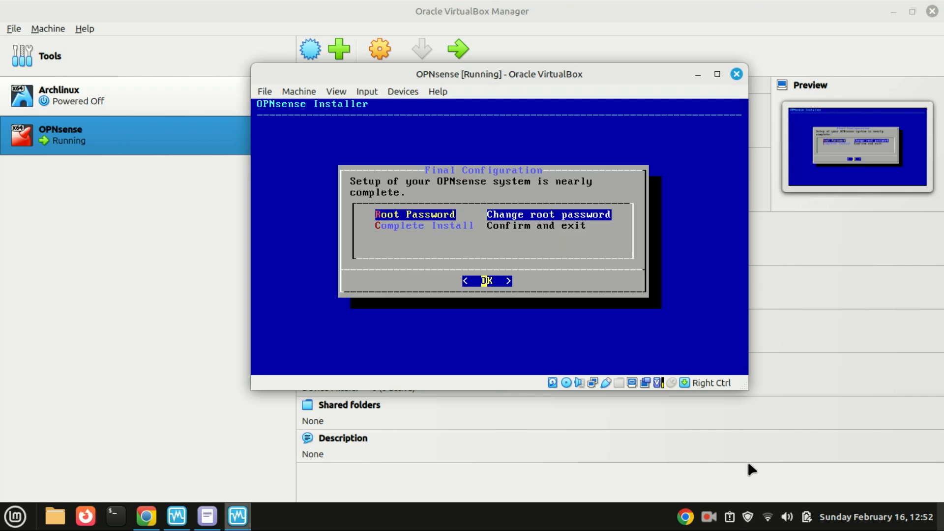
key("Down")
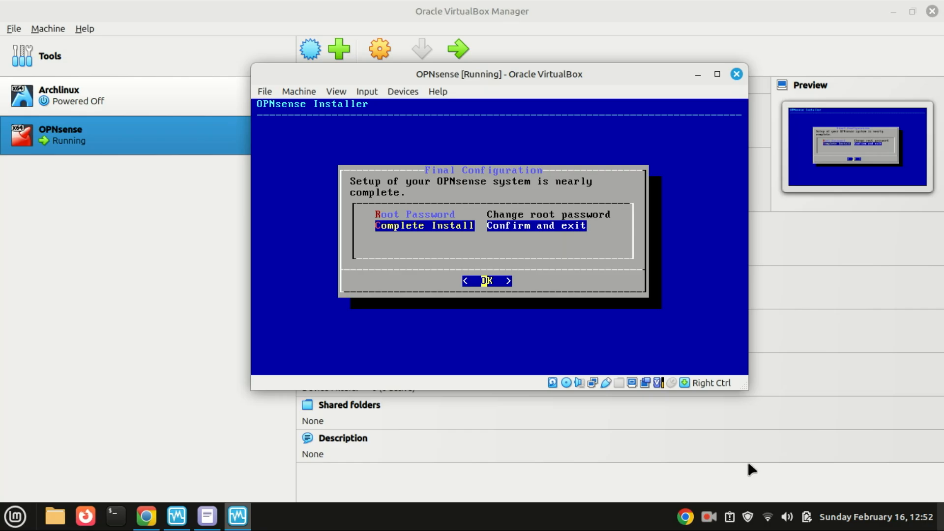
key("Return")
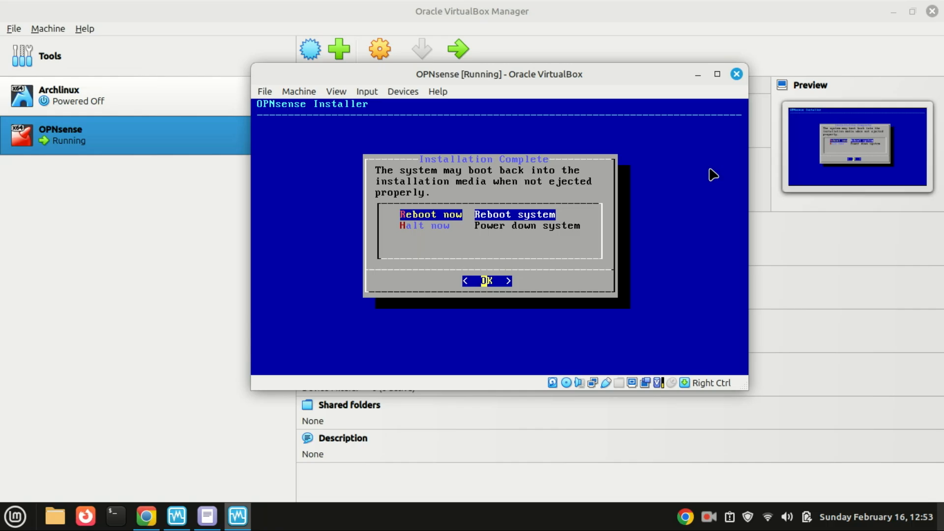
- Reboot OPNsense and bring the VirtualBox Manager window forward
key("Return")
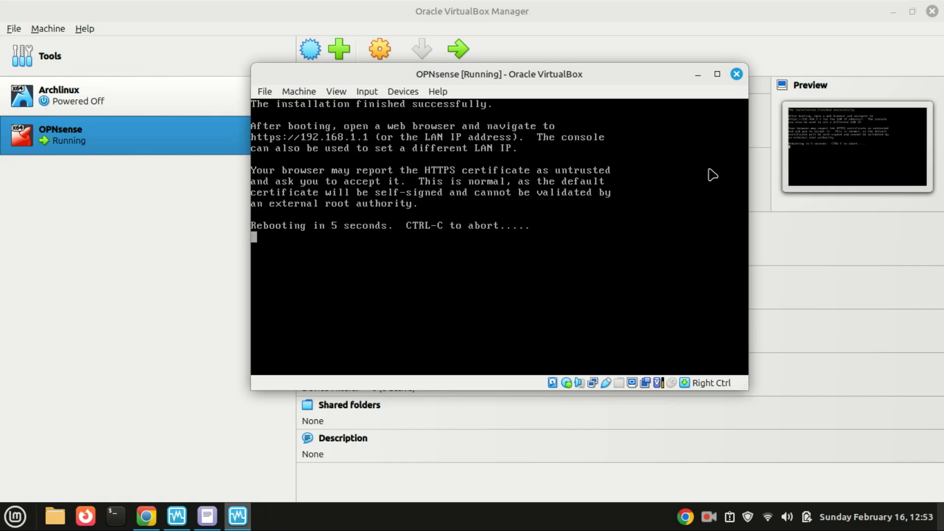
left_click(707, 522)
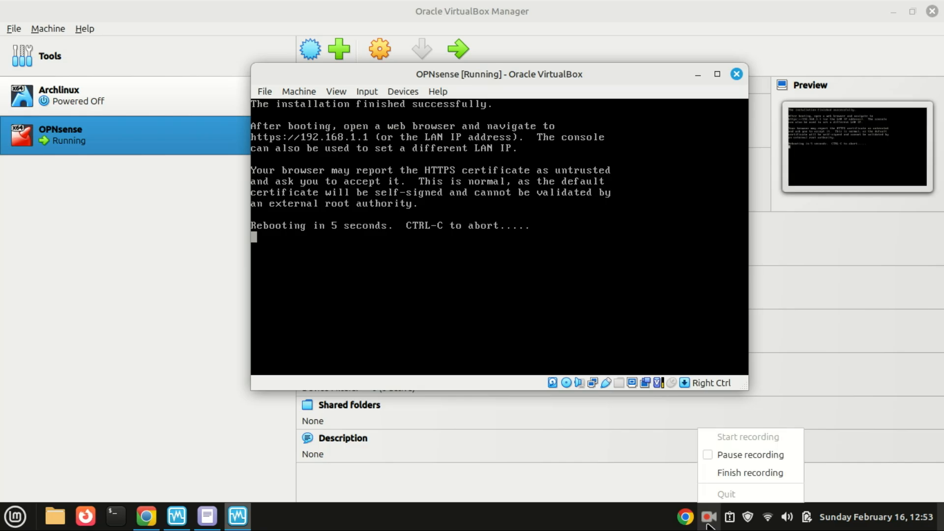
left_click(762, 472)
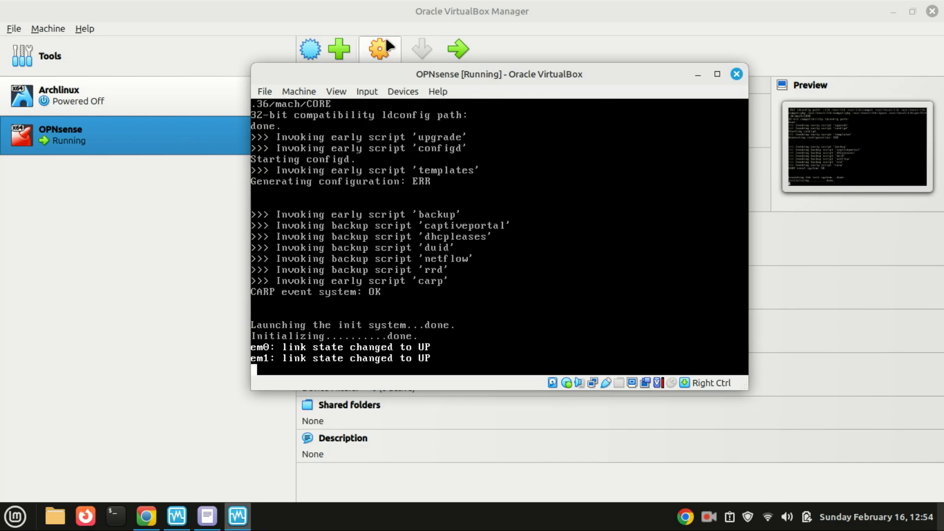
left_click(379, 42)
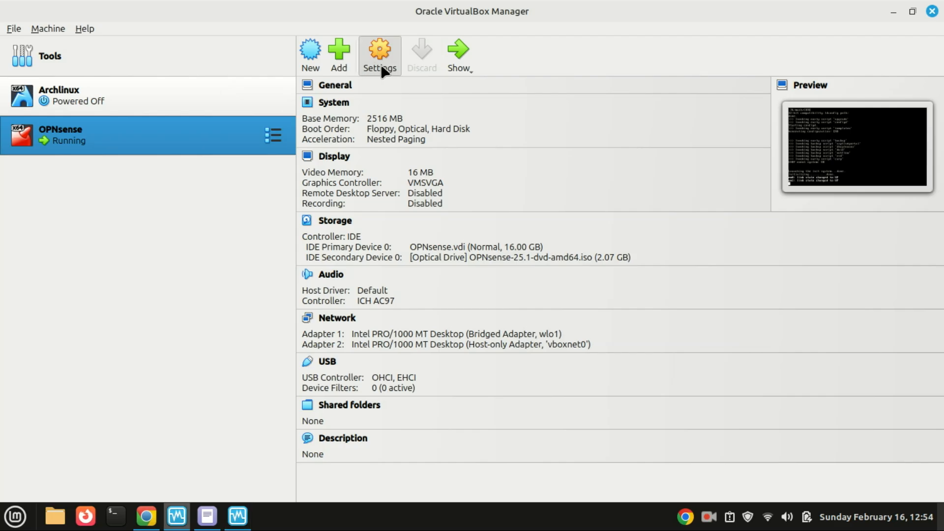
- Remove the OPNsense-25.1 installer ISO from the VM's optical drive in Storage settings and save
left_click(381, 68)
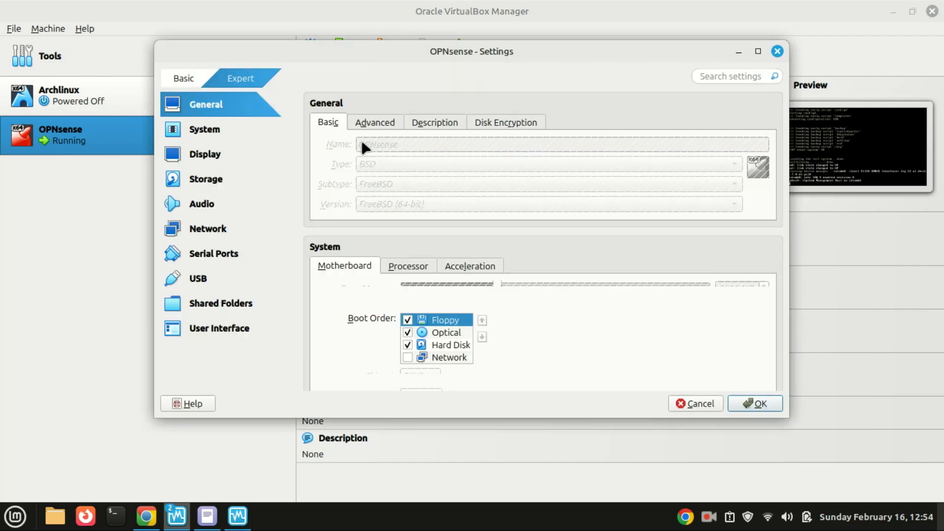
left_click(209, 181)
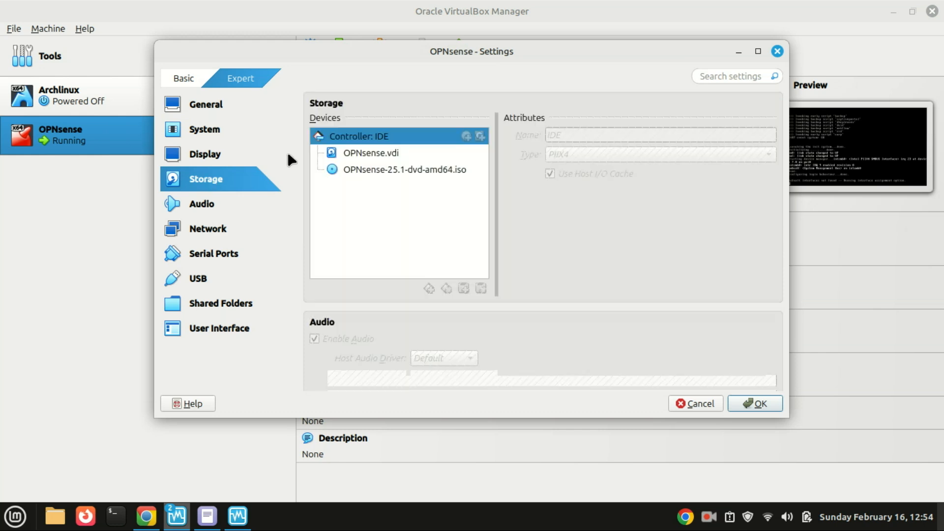
left_click(412, 154)
left_click(409, 173)
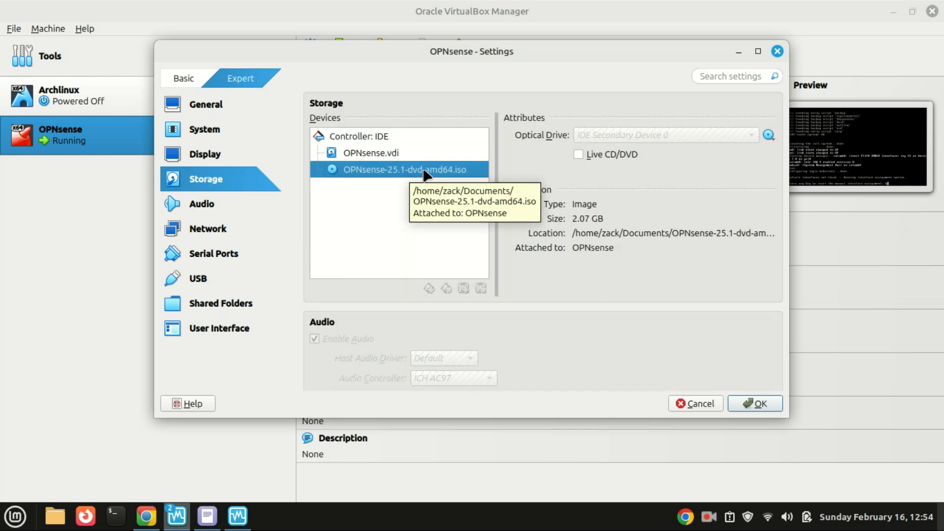
left_click(768, 136)
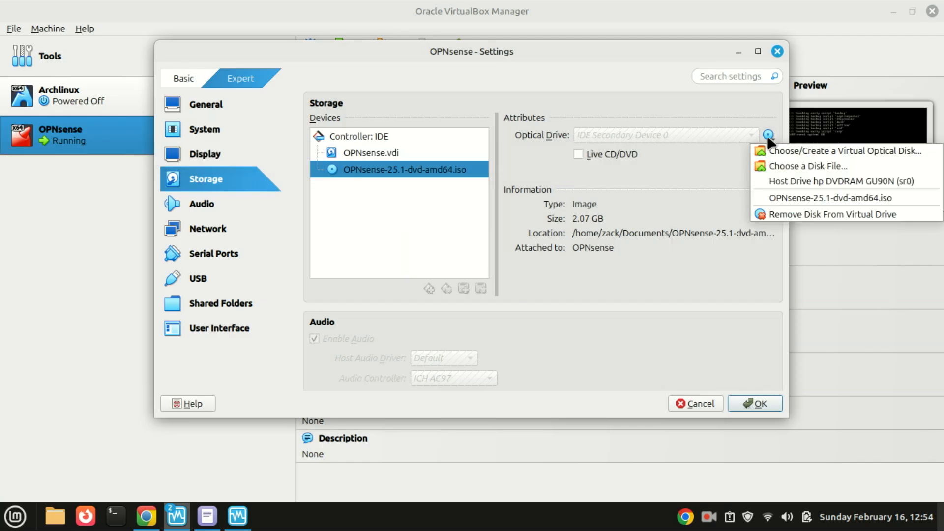
left_click(772, 215)
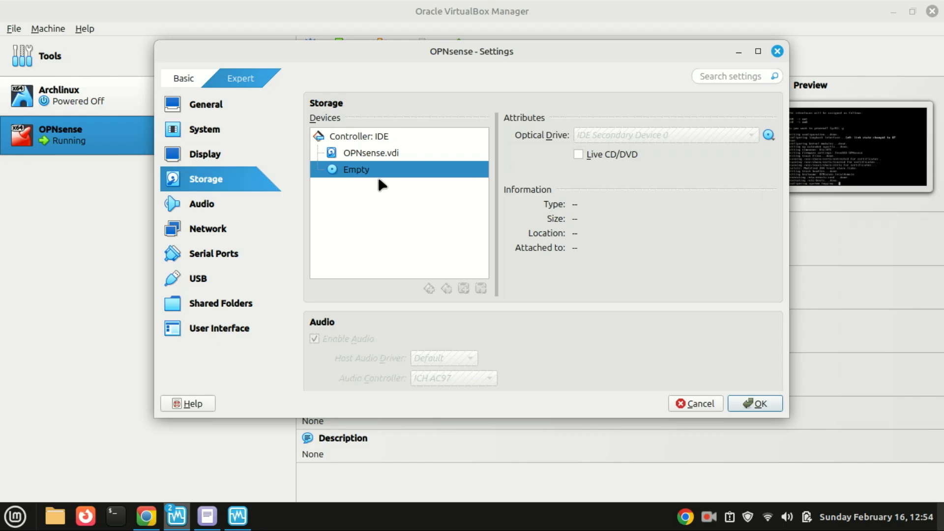
left_click(755, 403)
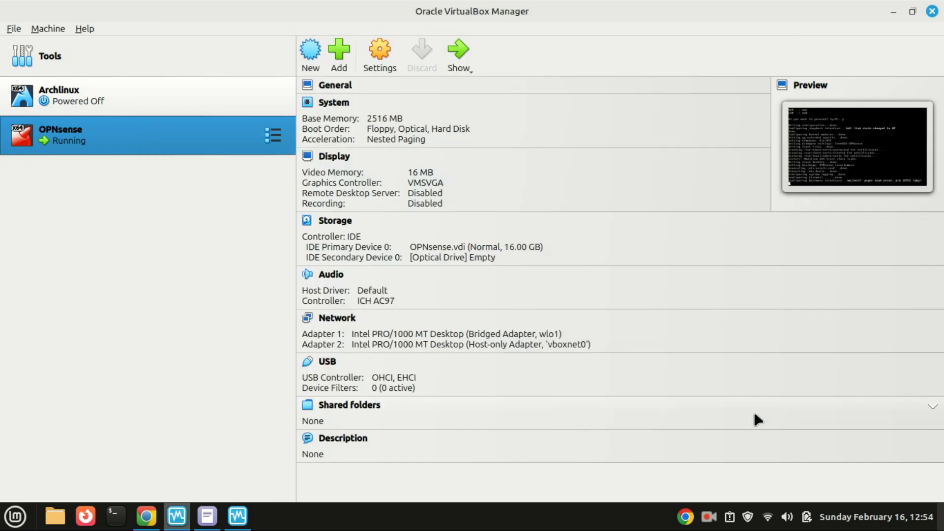
- Reset the running OPNsense virtual machine from its console window
left_click(245, 517)
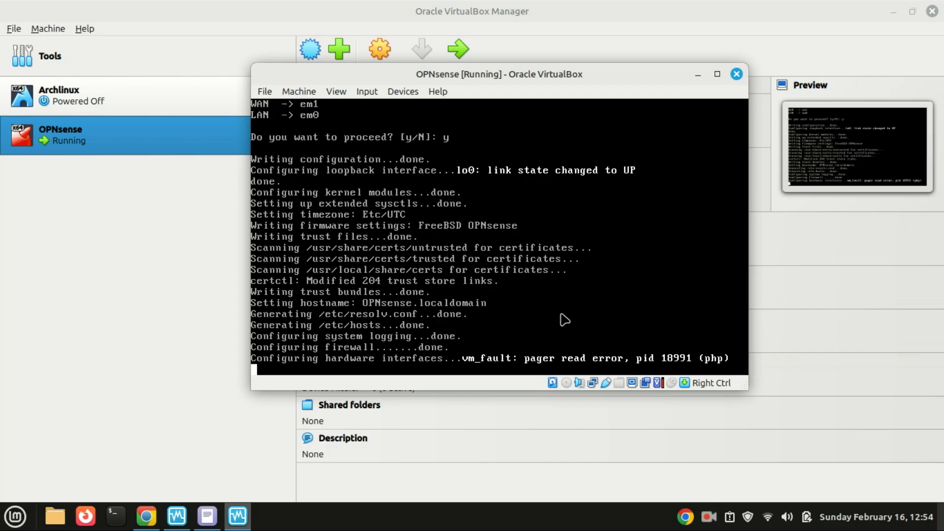
left_click(299, 92)
left_click(325, 200)
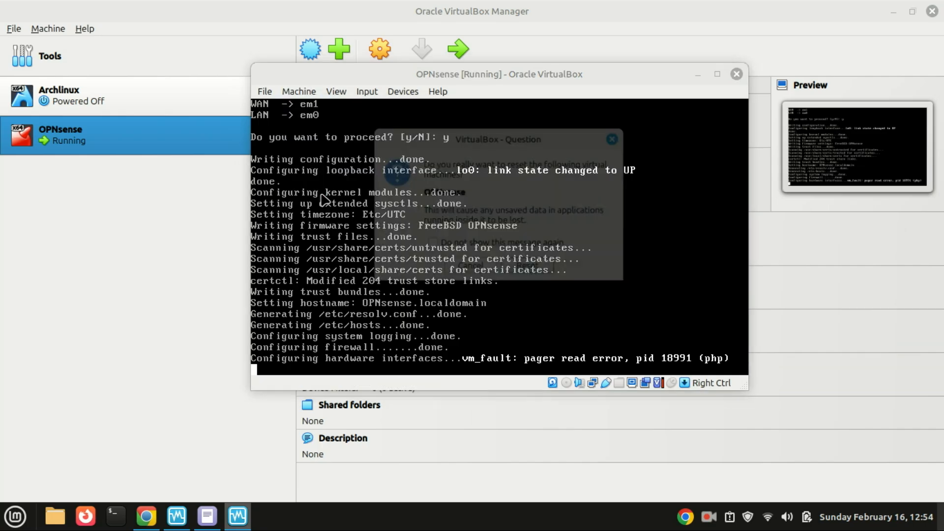
left_click(530, 268)
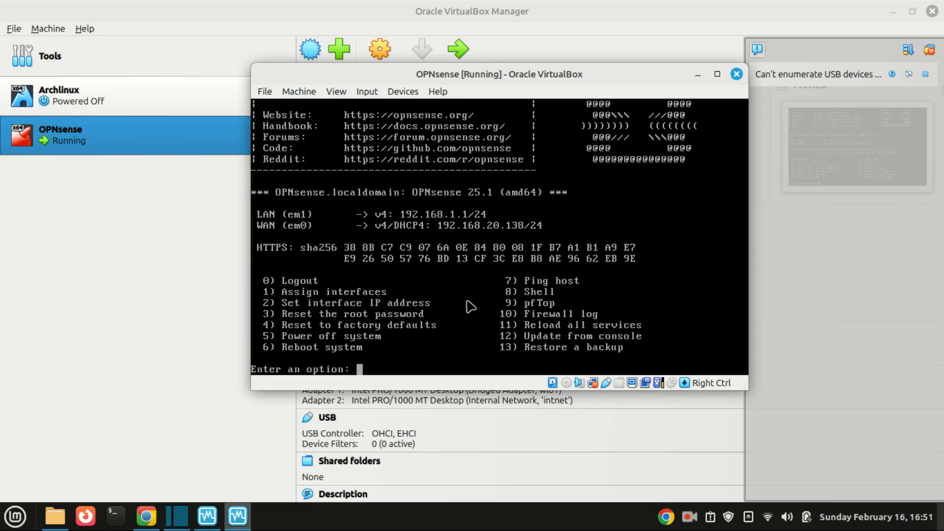
- Use console option 7 to ping yahoo.com, getting 0% packet loss
type("7")
key("Return")
type("yahoo.com")
key("Return")
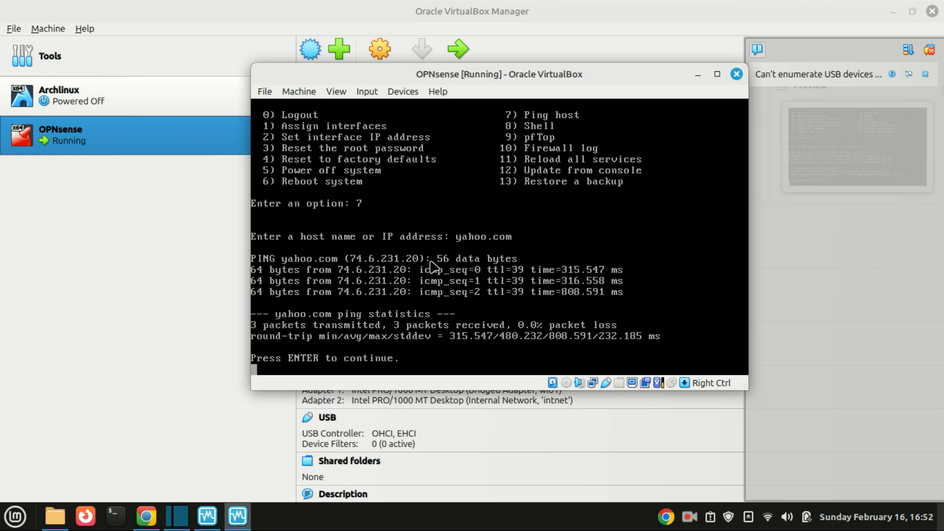
double_click(382, 11)
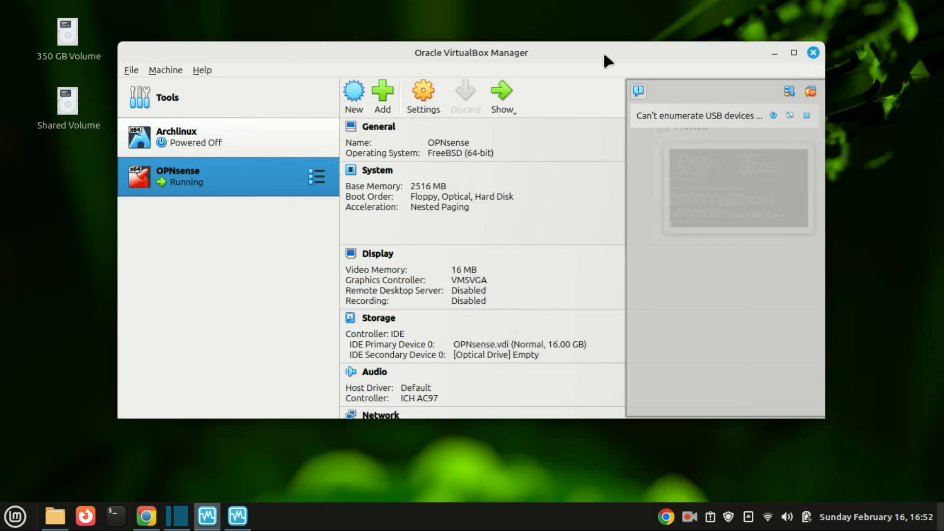
- Attach the Archlinux VM's Adapter 1 to Internal Network 'intnet' and save
left_click(790, 55)
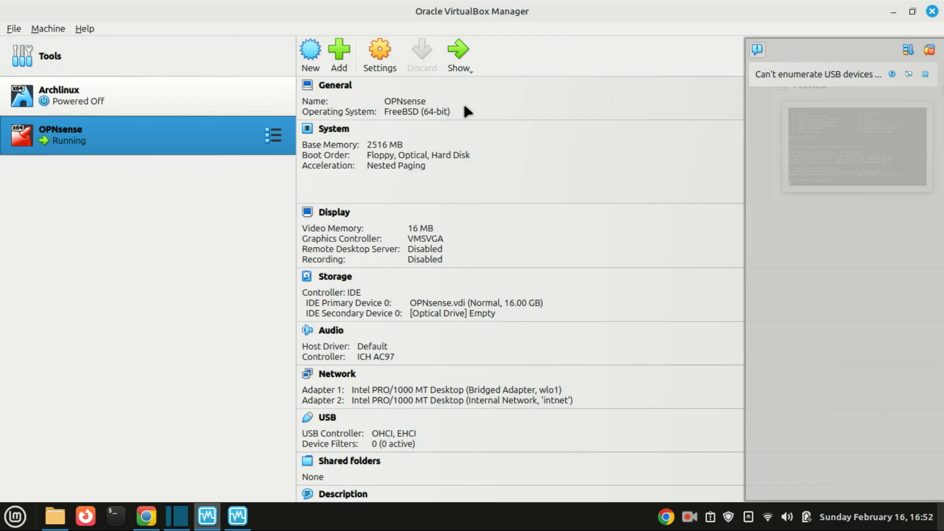
left_click(178, 97)
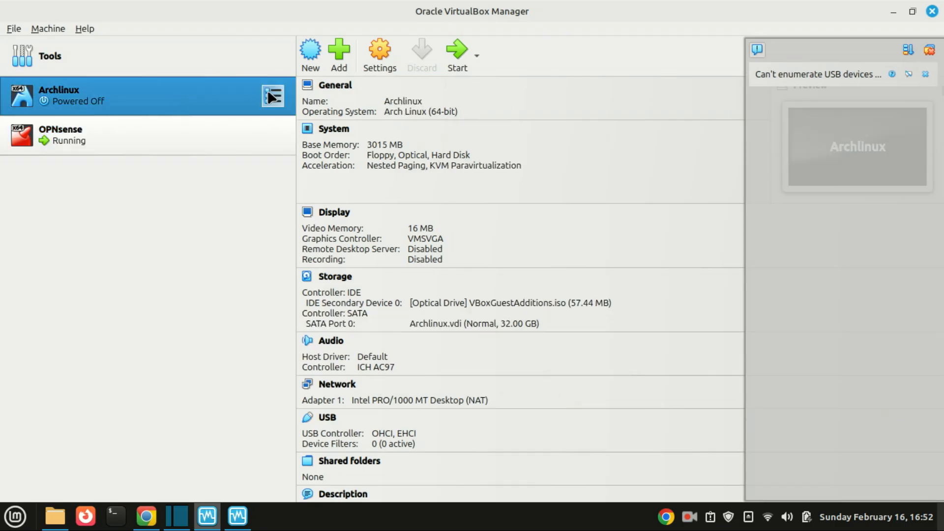
left_click(390, 57)
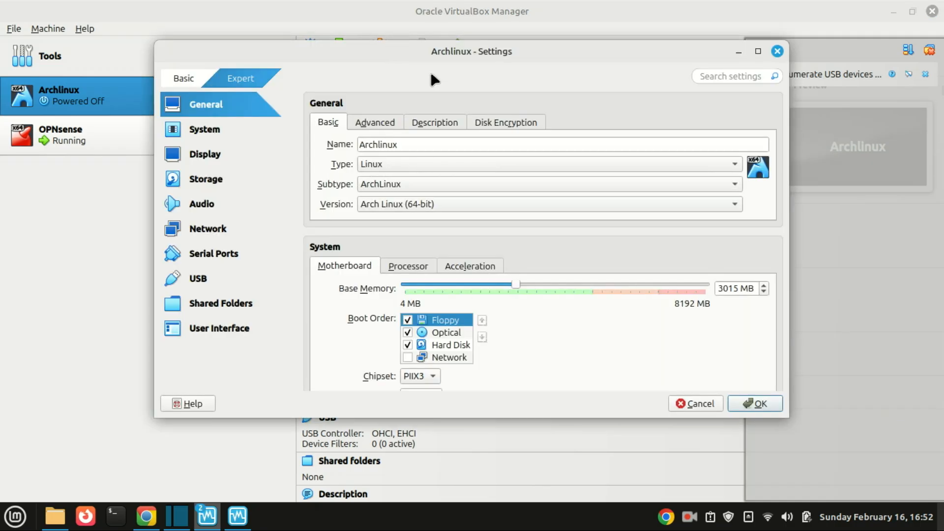
left_click(206, 230)
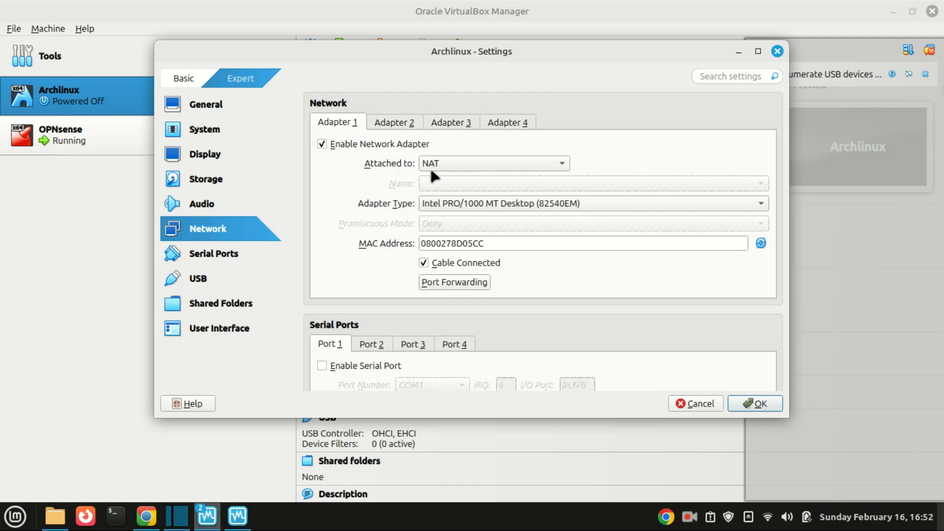
left_click(552, 167)
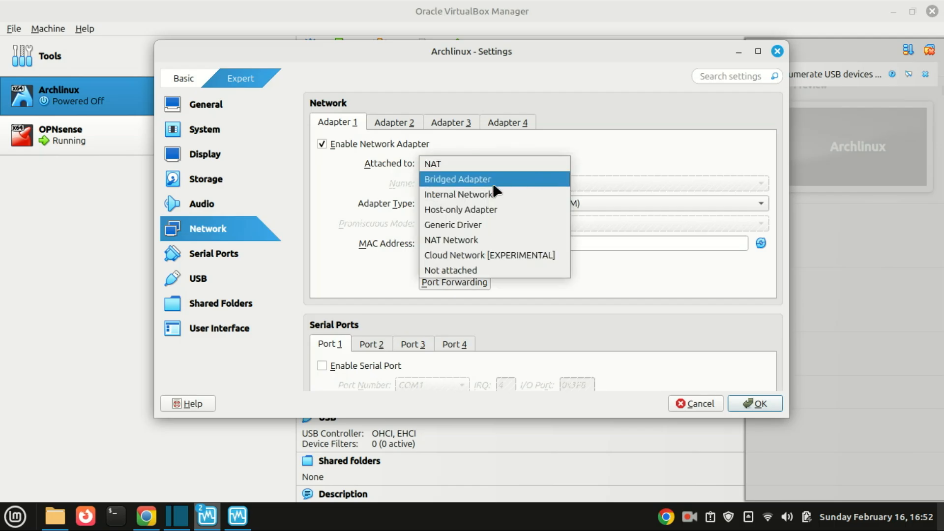
left_click(489, 199)
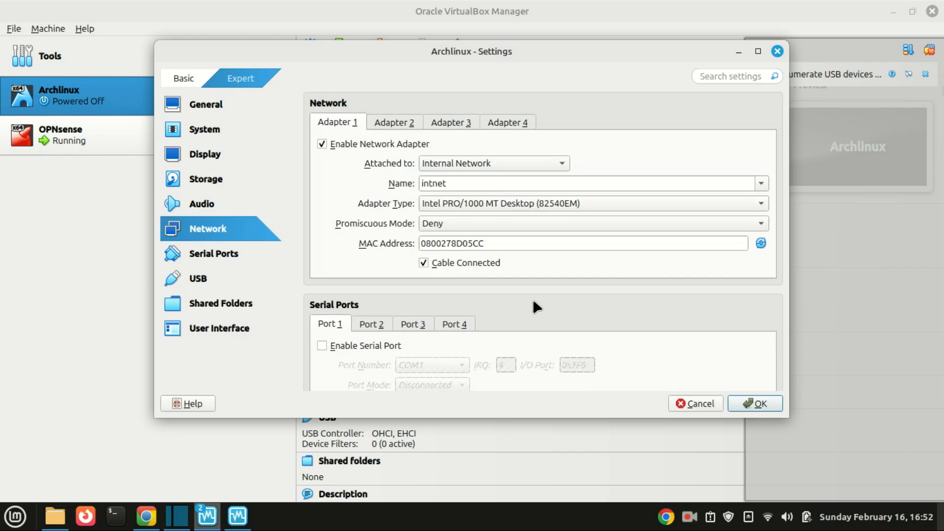
left_click(761, 404)
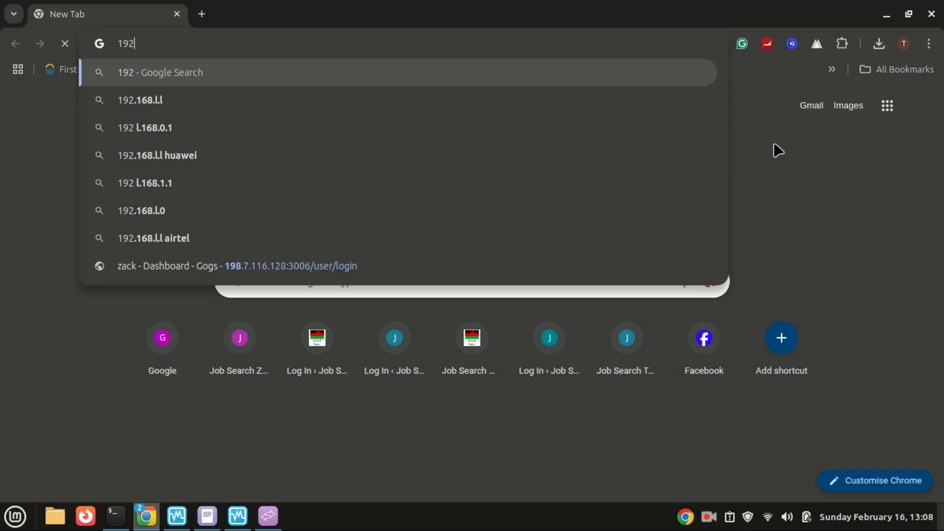
- Go to 192.168.1.1 in Chrome and proceed past the certificate warning
type(".1")
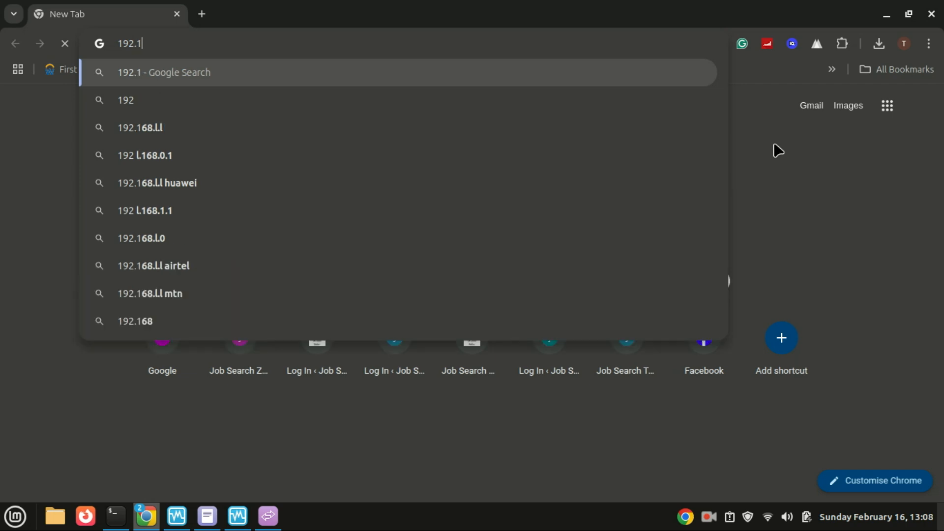
type("68.1.1")
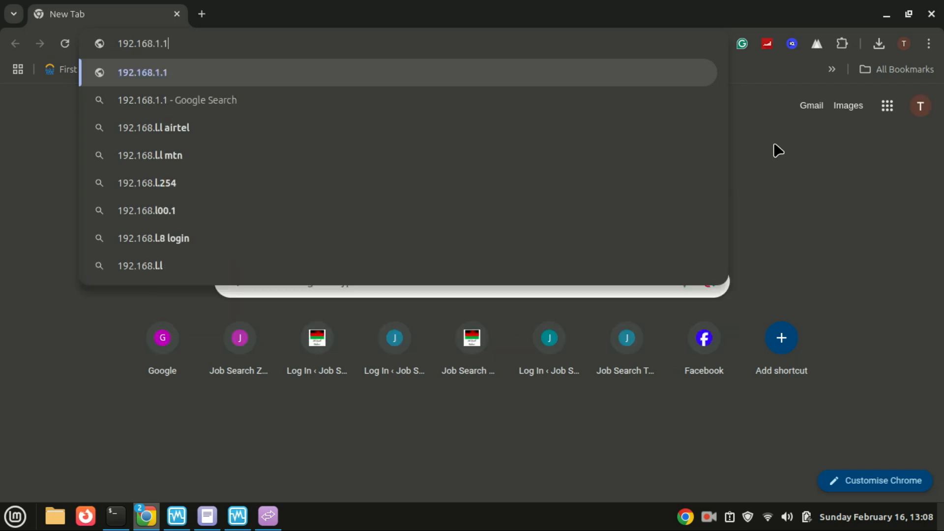
key("Return")
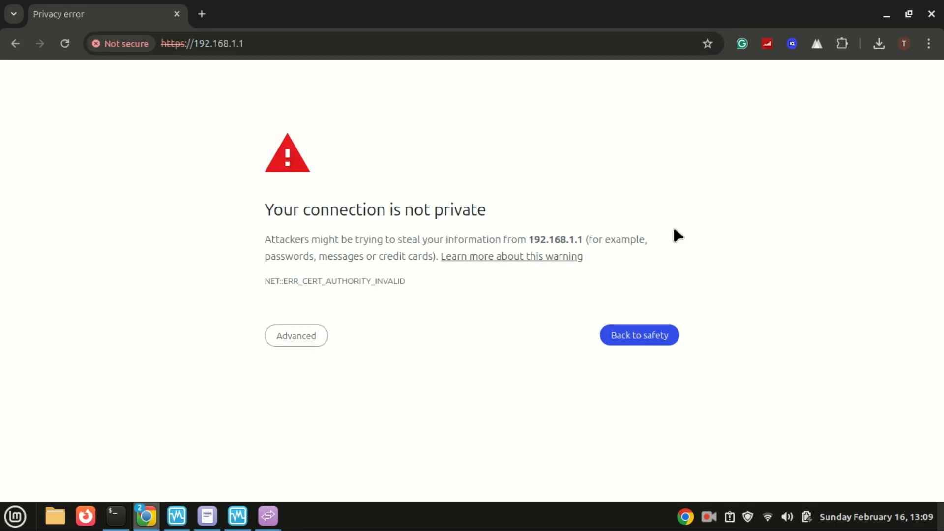
left_click(295, 337)
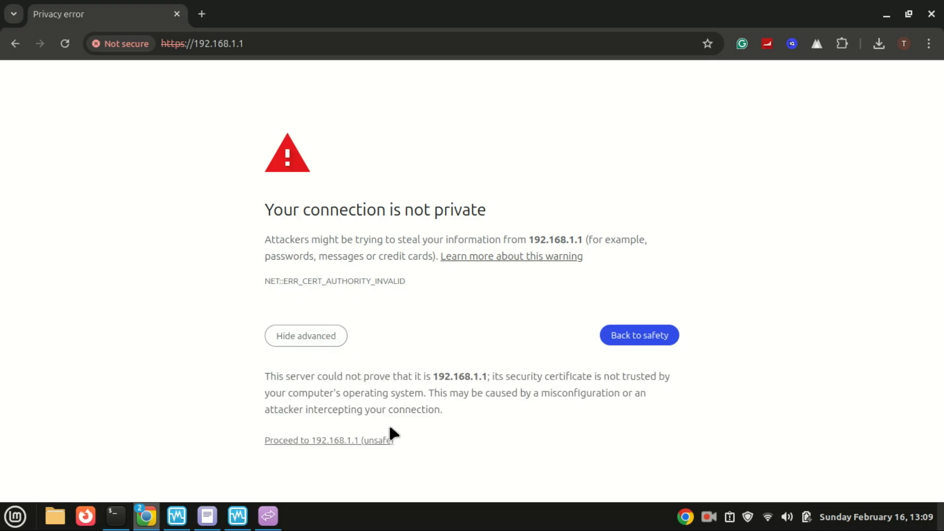
left_click(343, 441)
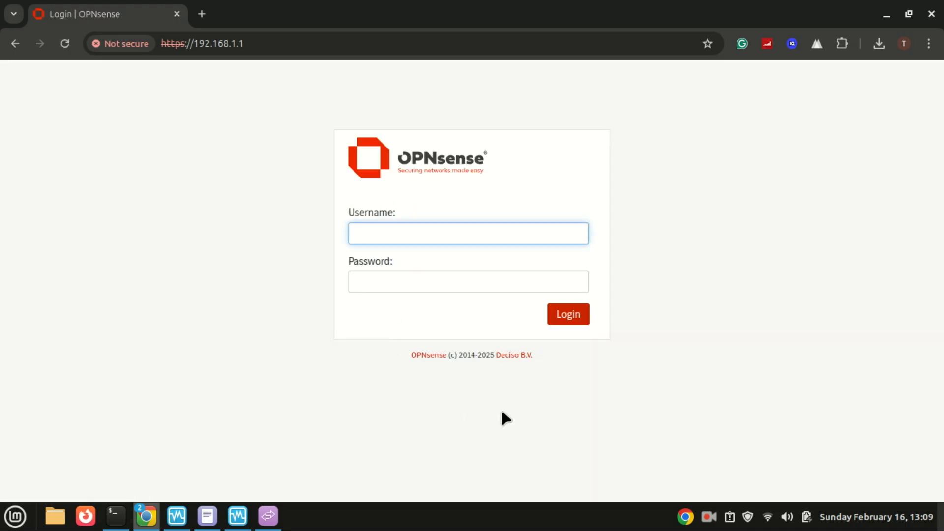
- Log in to the OPNsense web GUI as root with the account password
type("root")
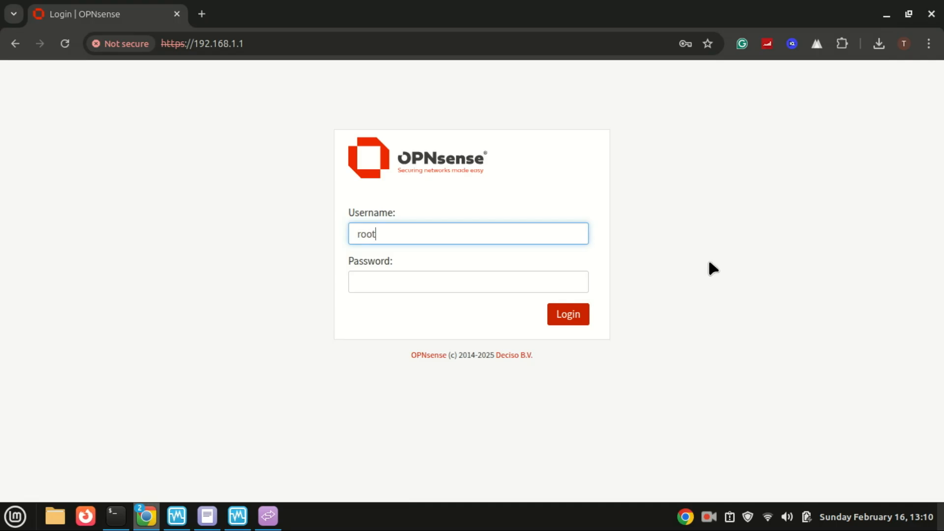
left_click(434, 288)
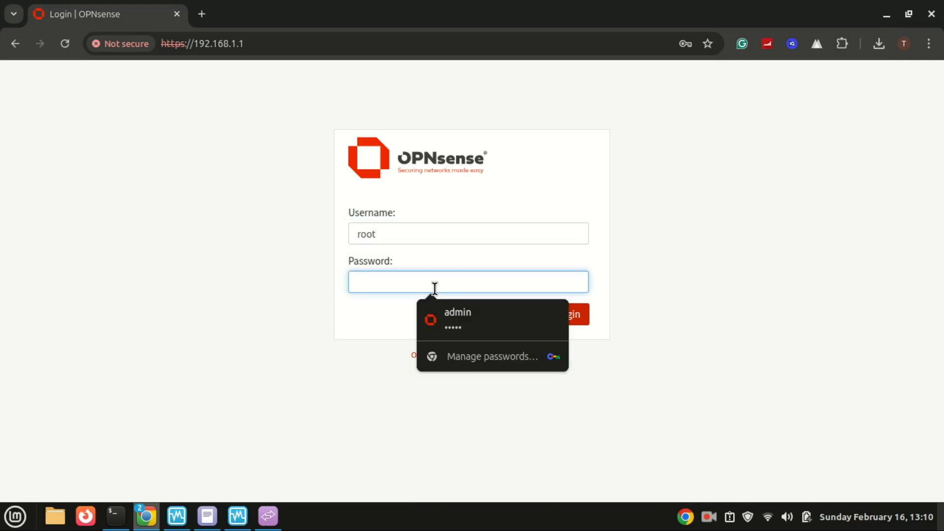
type("opnsense")
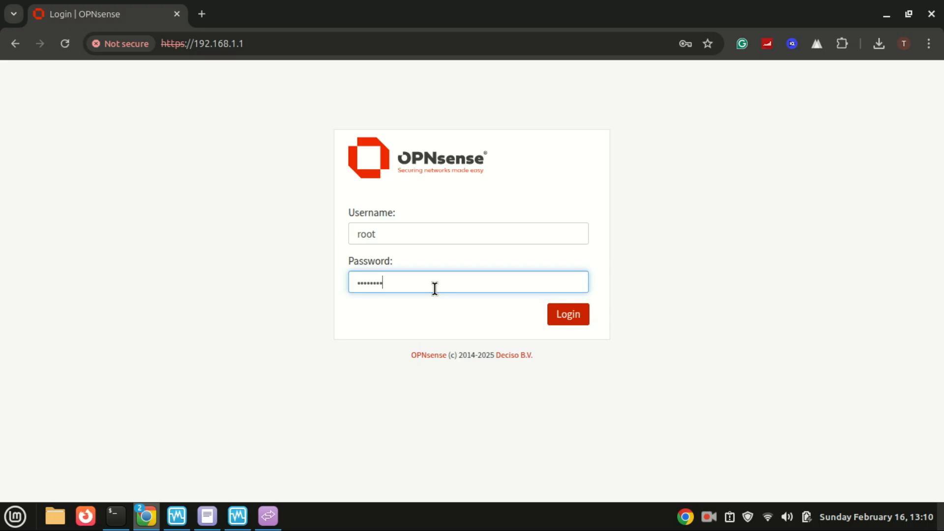
left_click(569, 319)
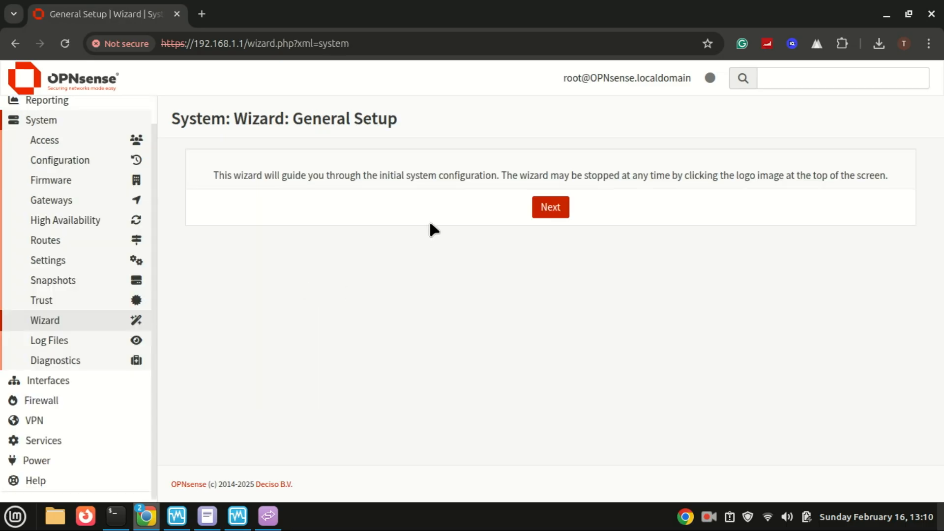
- Advance the wizard to General Information and set Primary DNS Server to 8.8.8.8
left_click(539, 209)
left_click(558, 211)
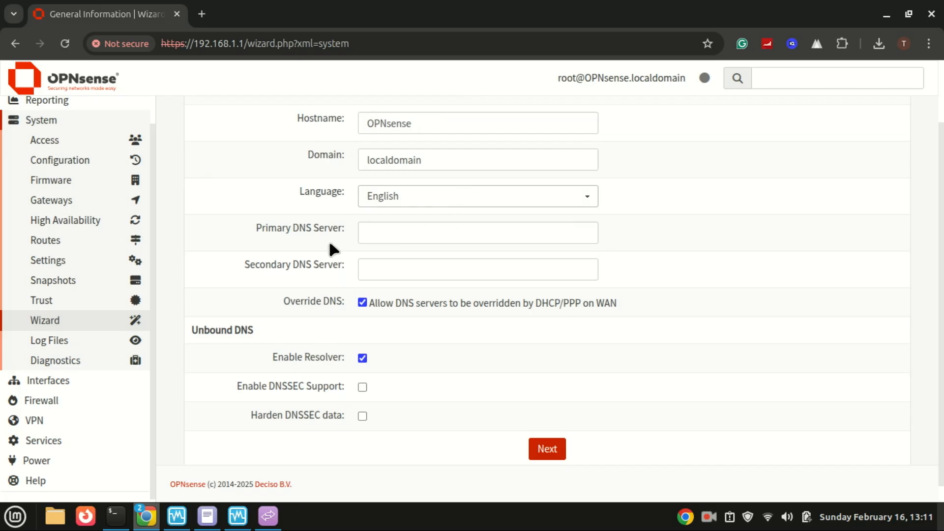
left_click(411, 240)
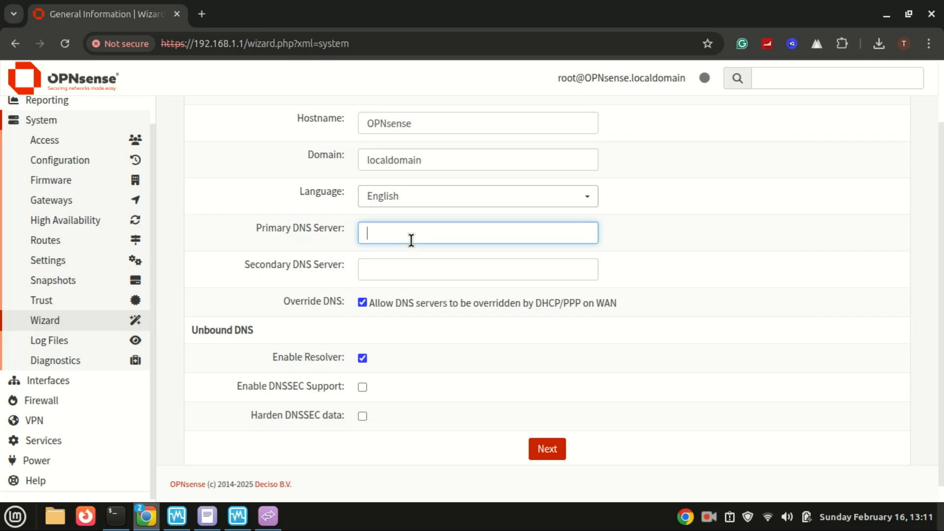
type("8.8.8")
scroll(500, 217, "up", 1)
type(".8")
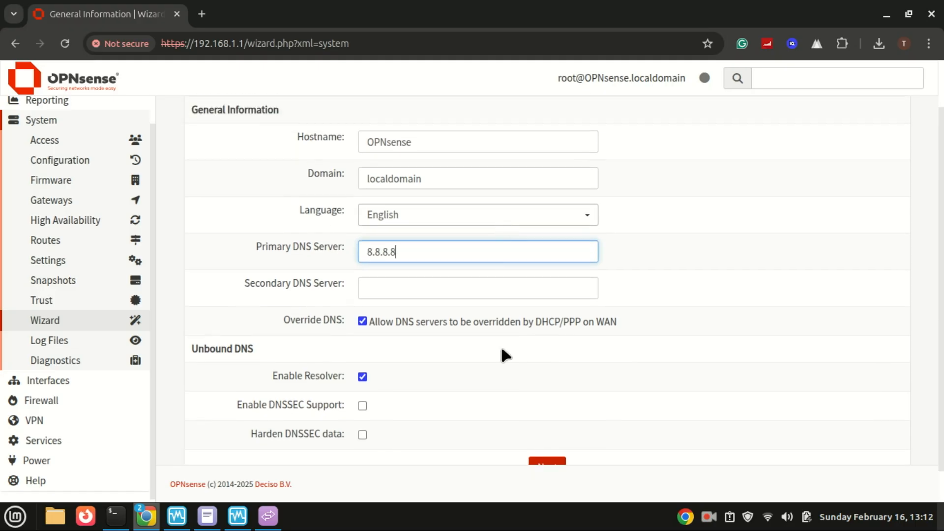
- Set Secondary DNS Server to 8.8.4.4 and submit the page
left_click(389, 288)
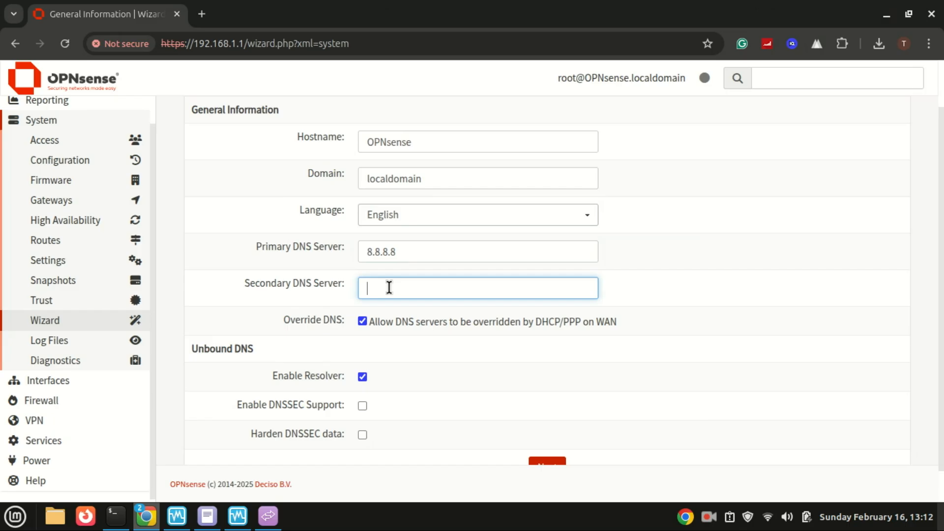
type("4")
key("BackSpace")
type("8.8.4.4")
scroll(937, 345, "down", 1)
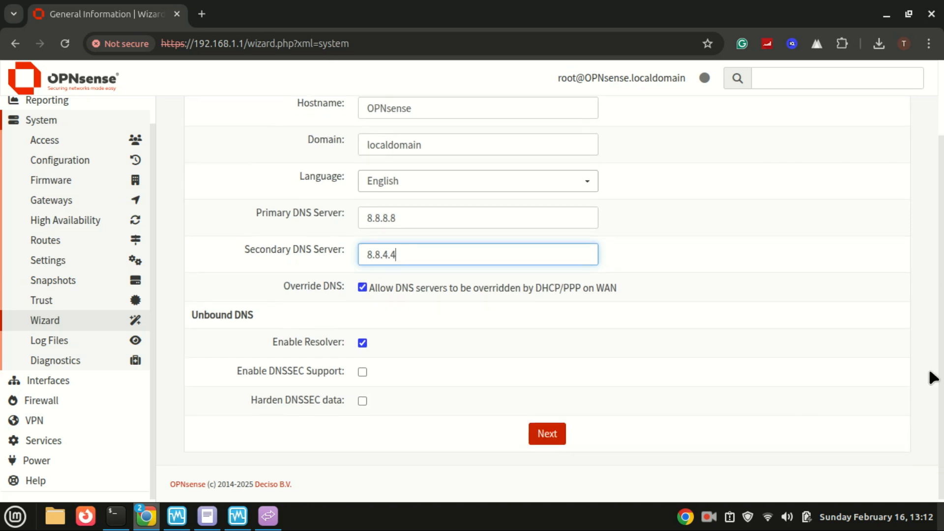
left_click(550, 436)
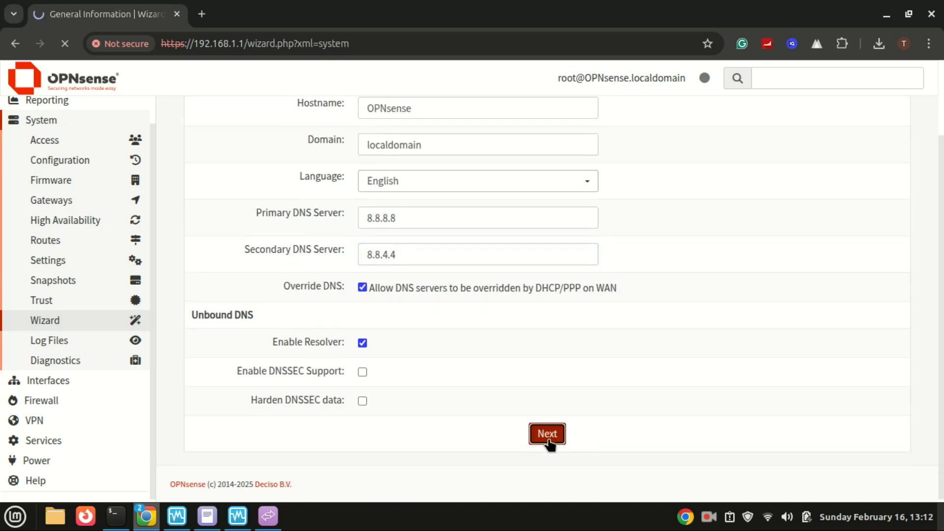